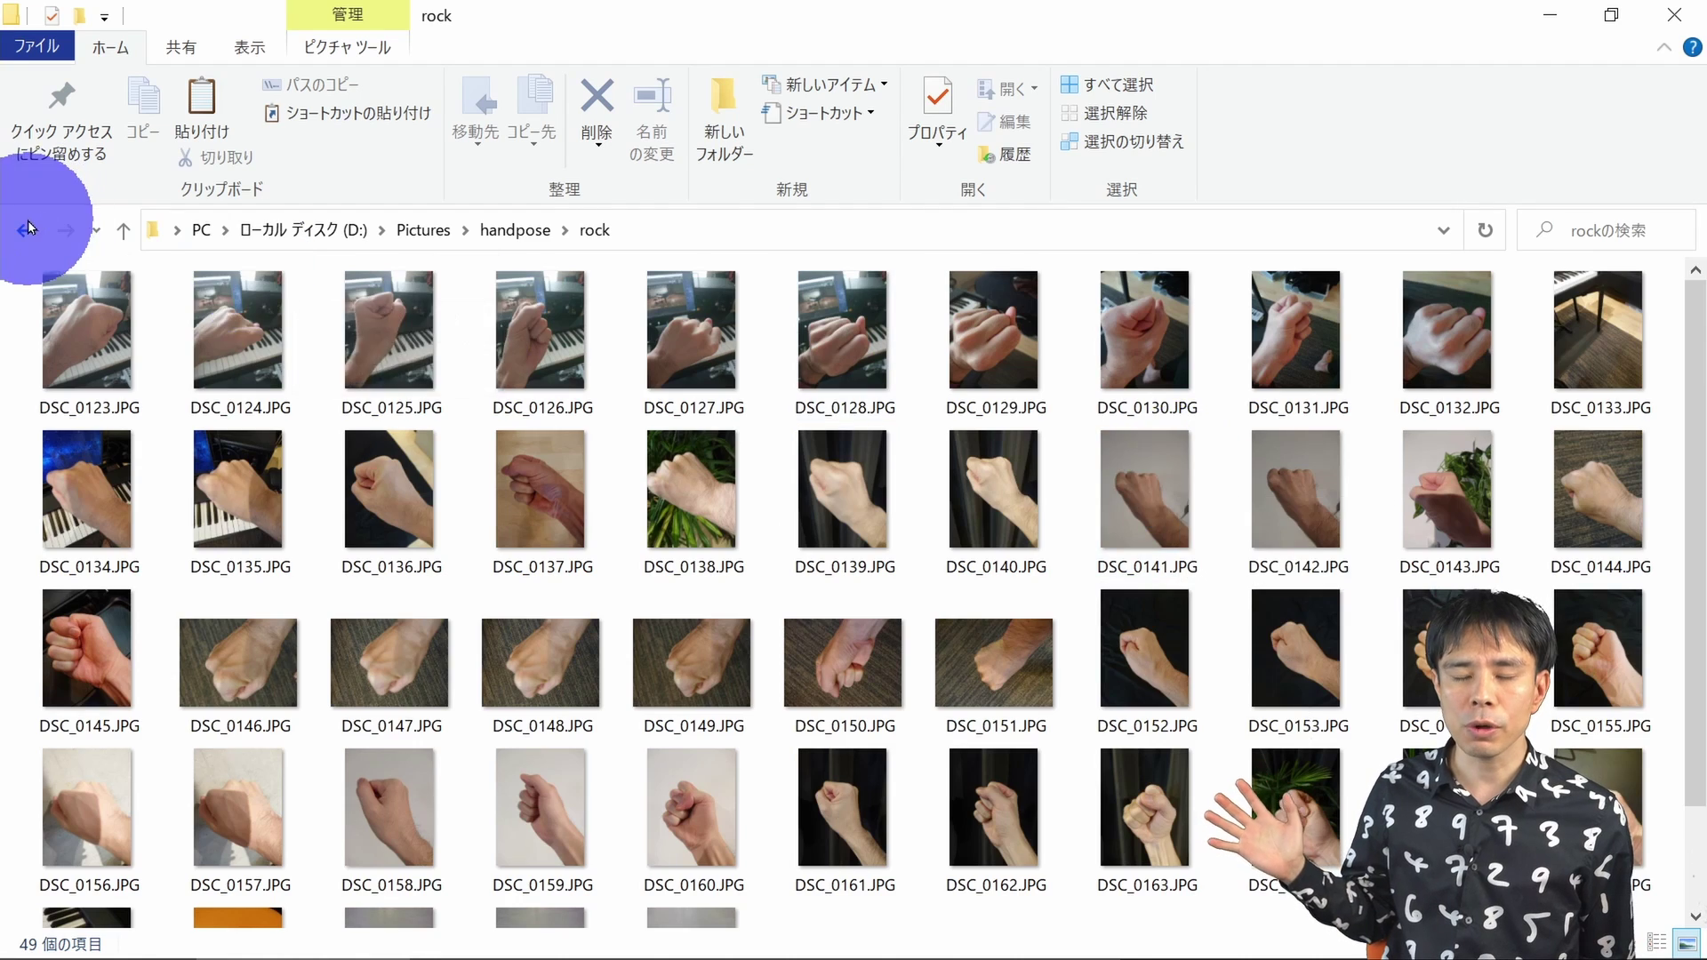
- Look through the hand photos in the scissors and paper folders, then return to the handpose folder
double_click(317, 325)
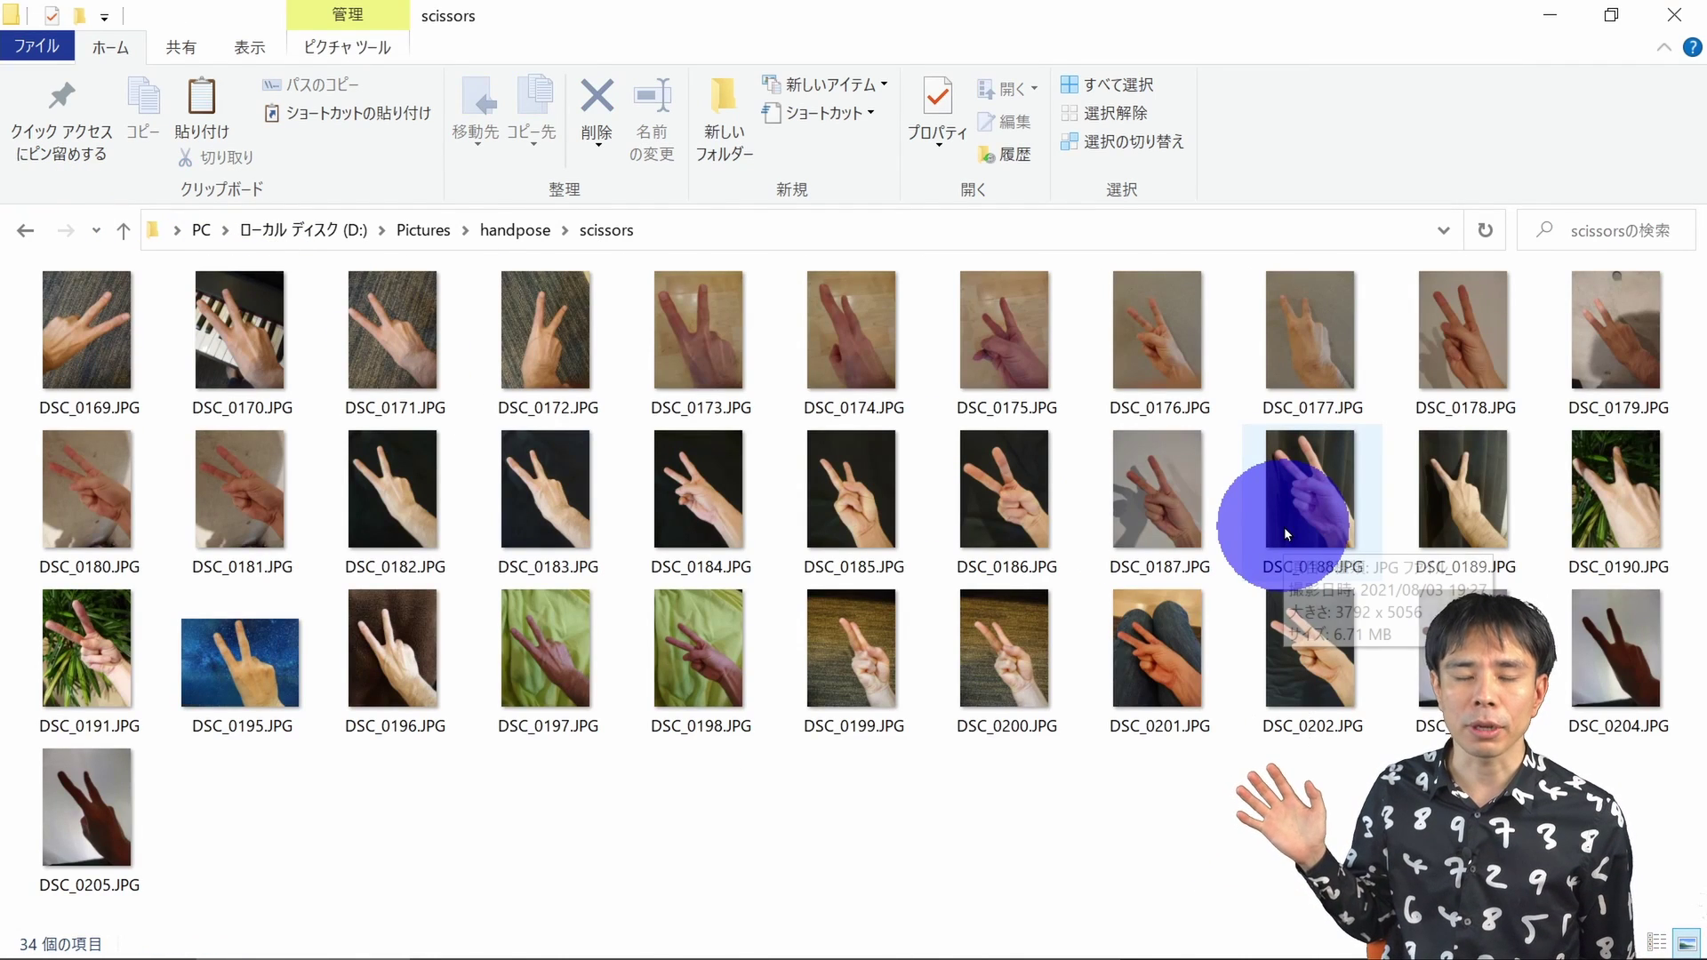
click(27, 231)
double_click(89, 320)
scroll(1412, 581, down, 2)
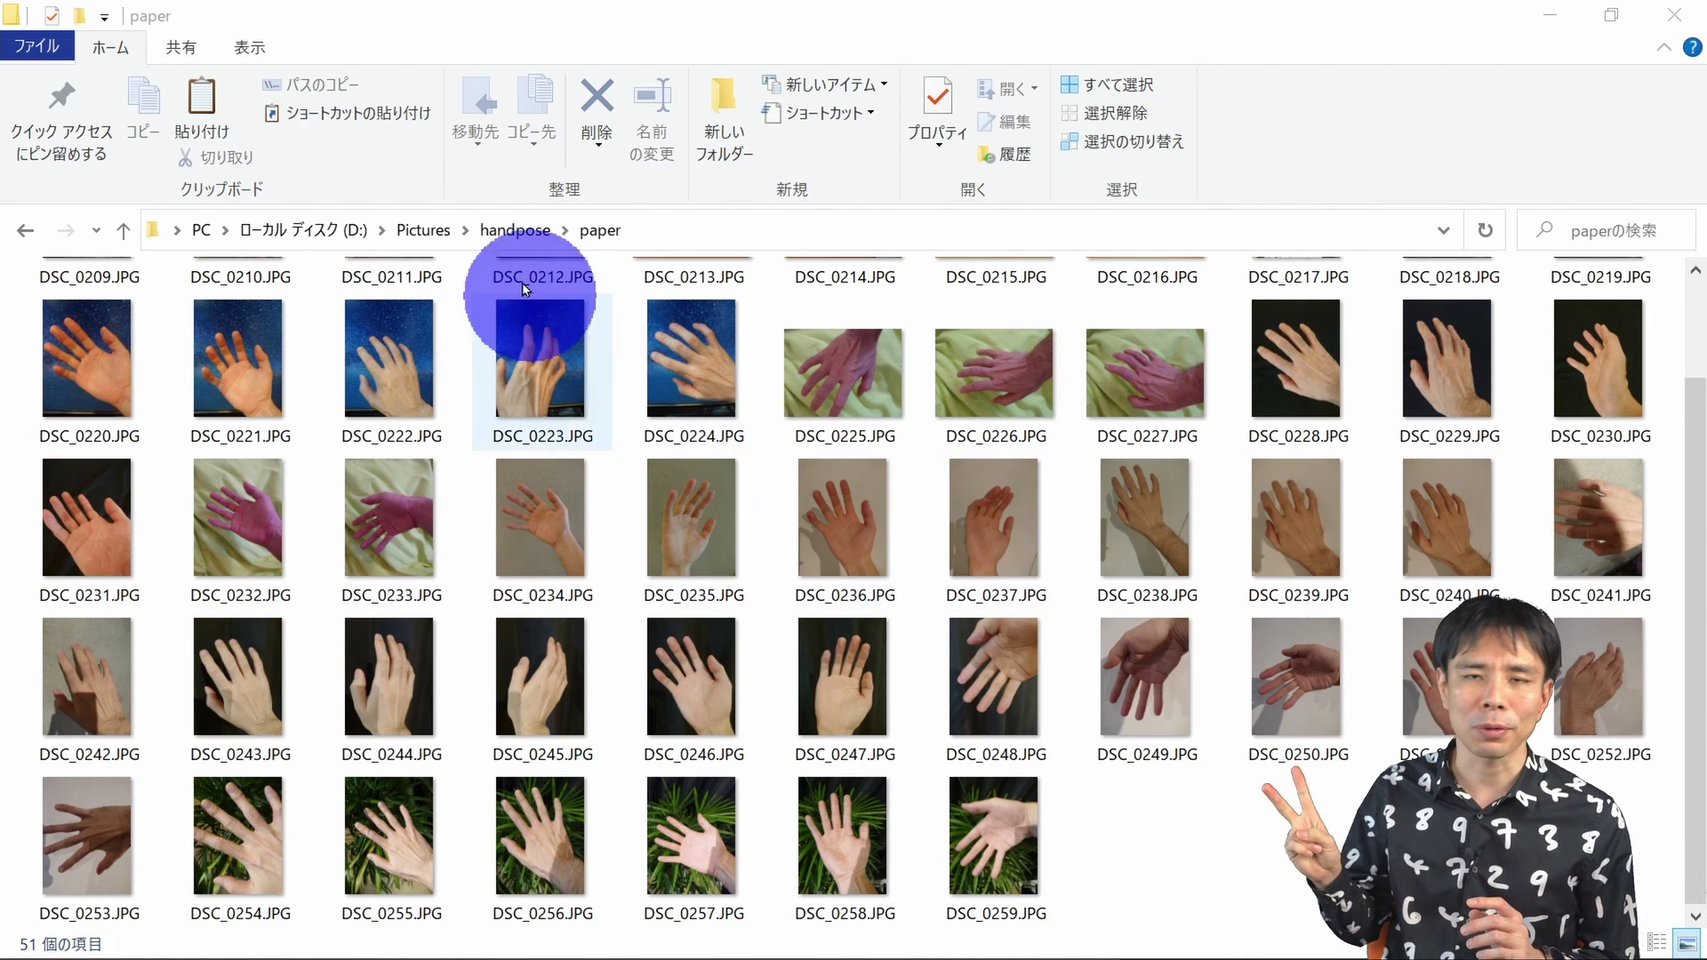
click(515, 229)
scroll(1044, 702, up, 2)
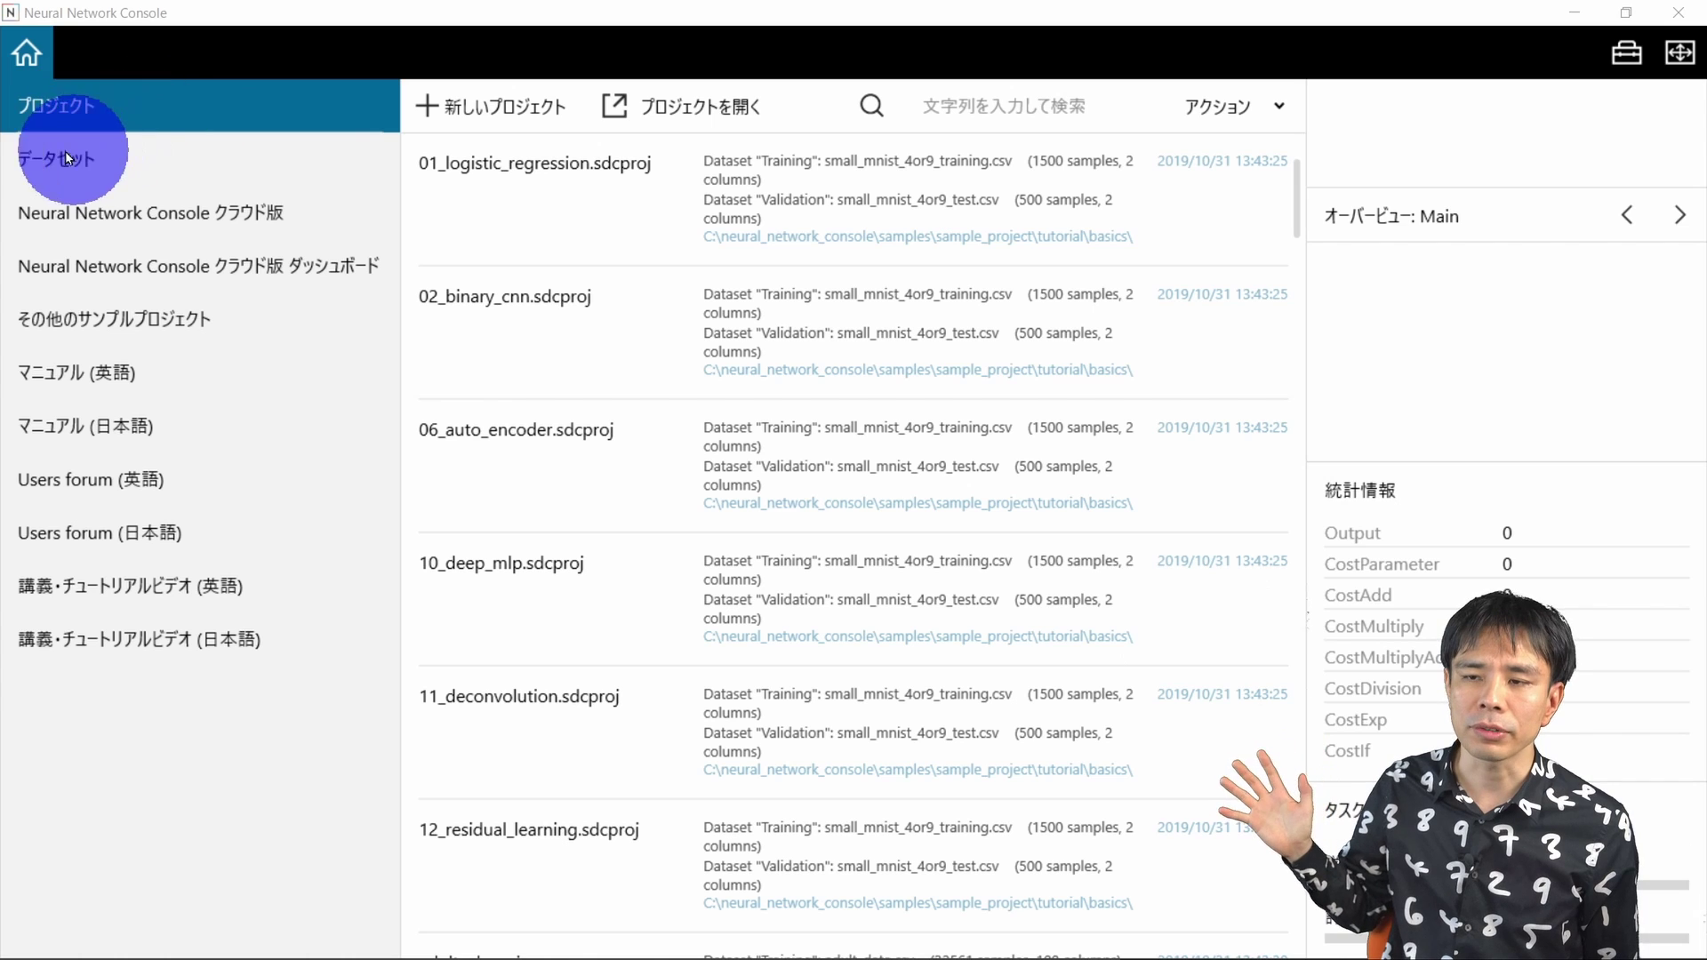
- Start a new Image Classification dataset in Neural Network Console with D:\Pictures\handpose as the source directory
click(181, 160)
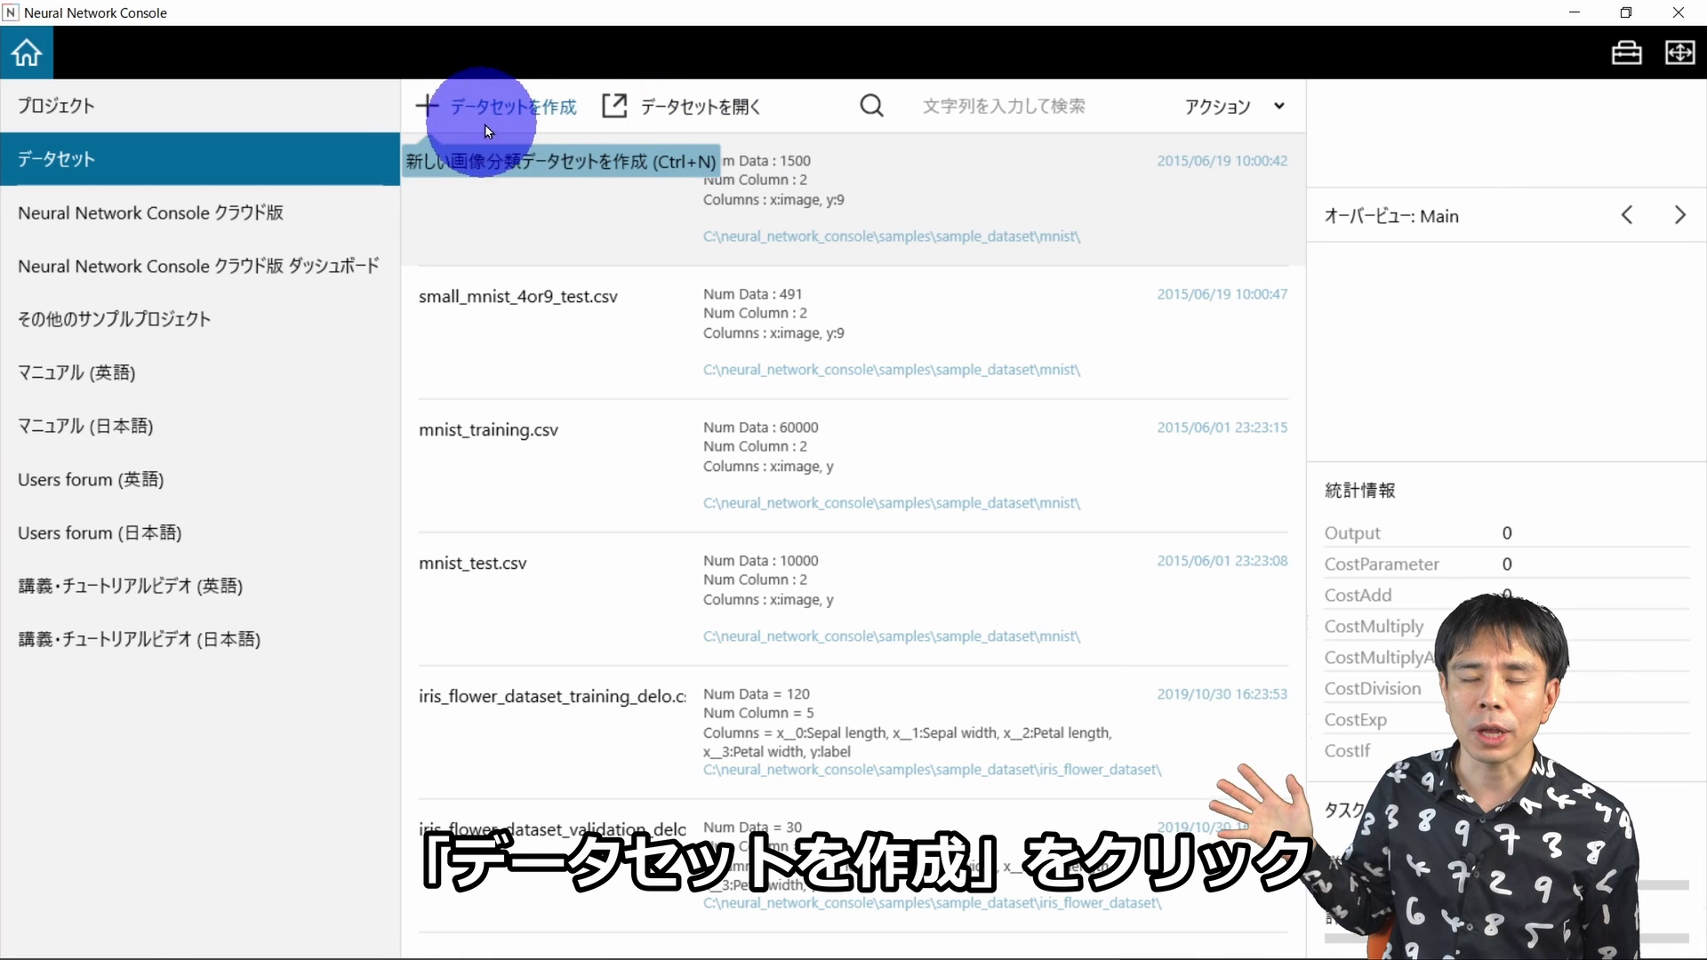
click(552, 116)
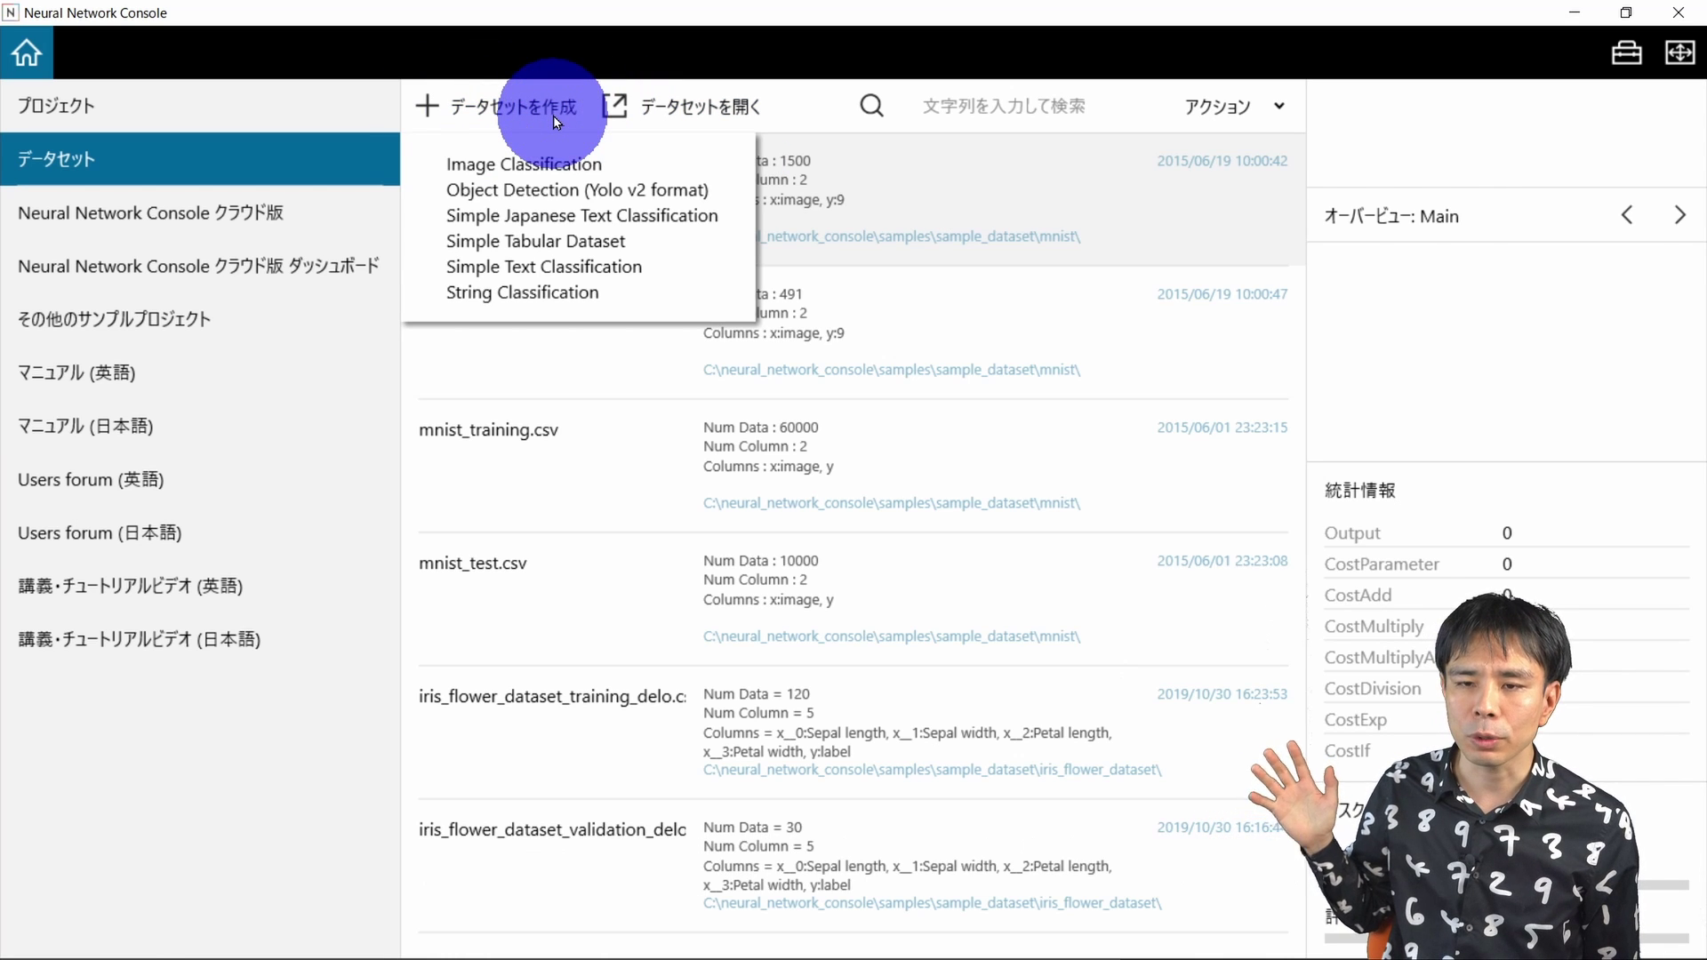
click(685, 159)
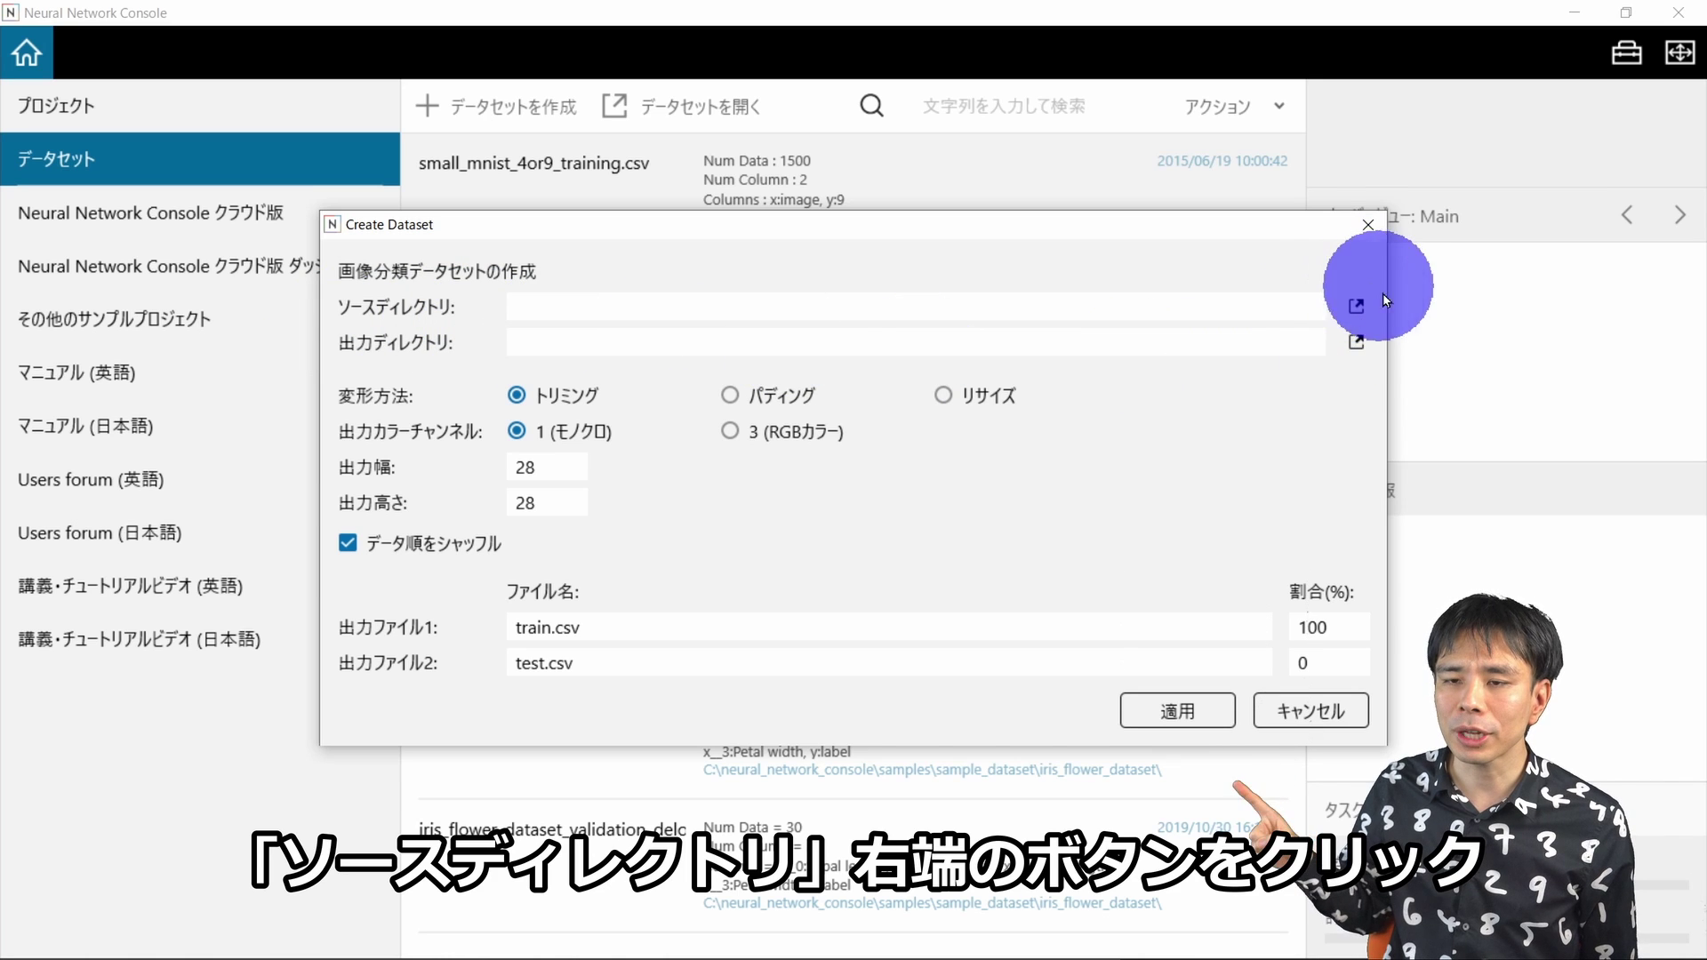
click(1357, 308)
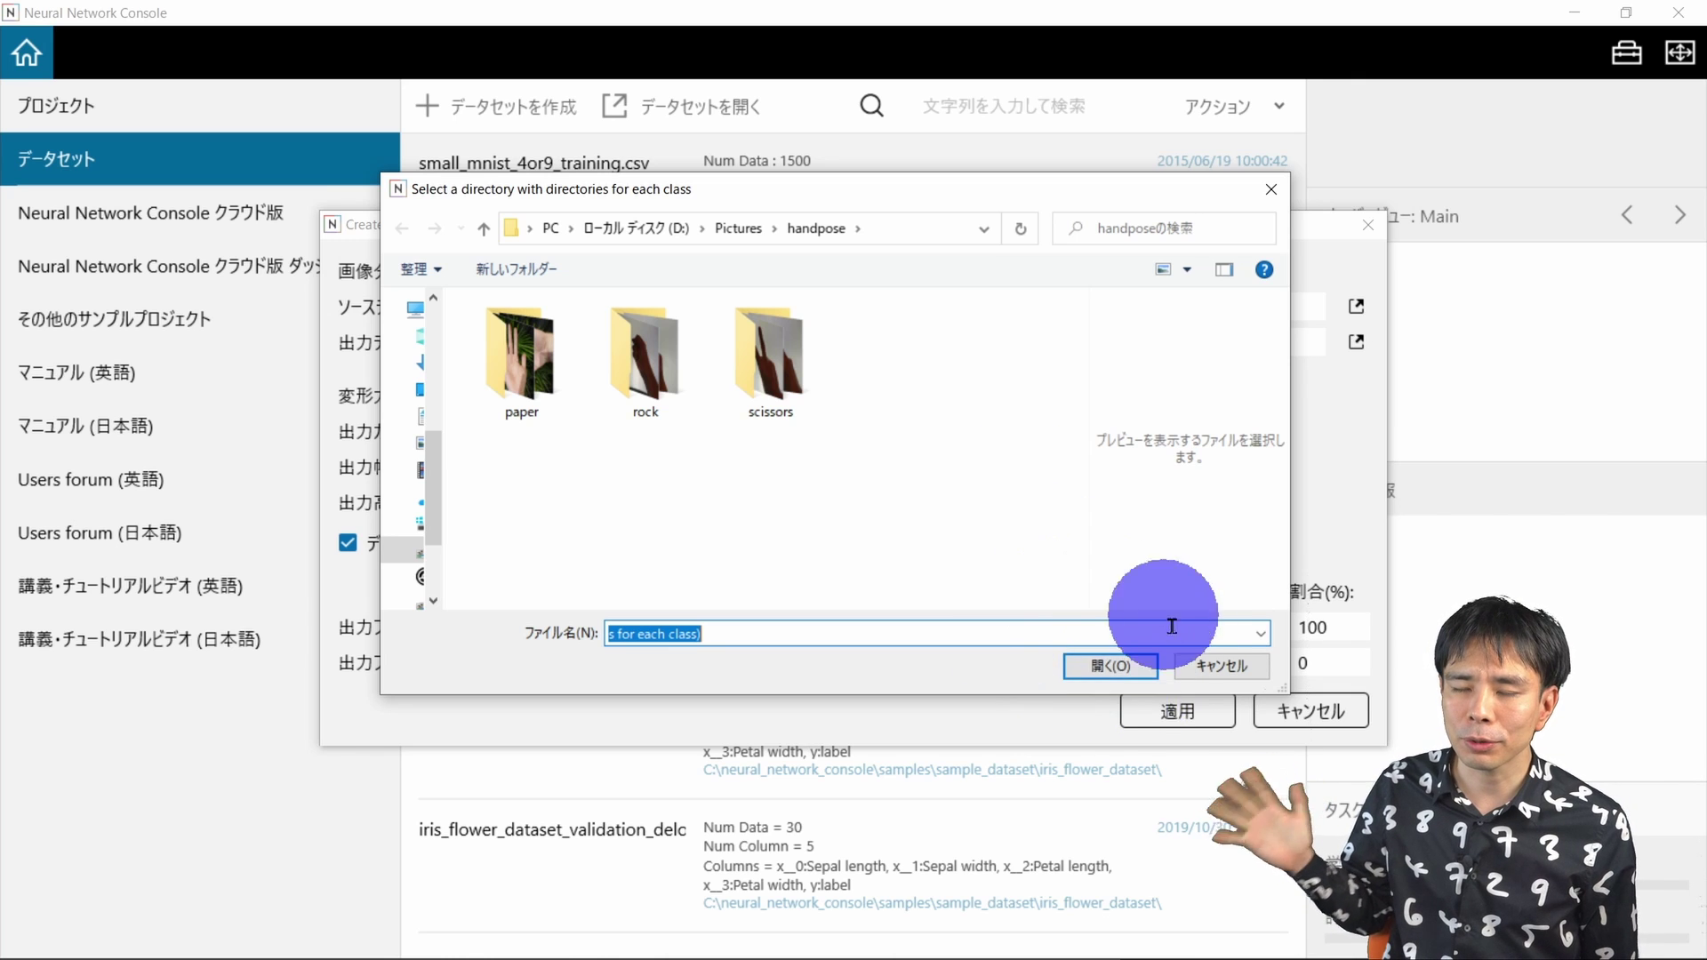
click(1110, 666)
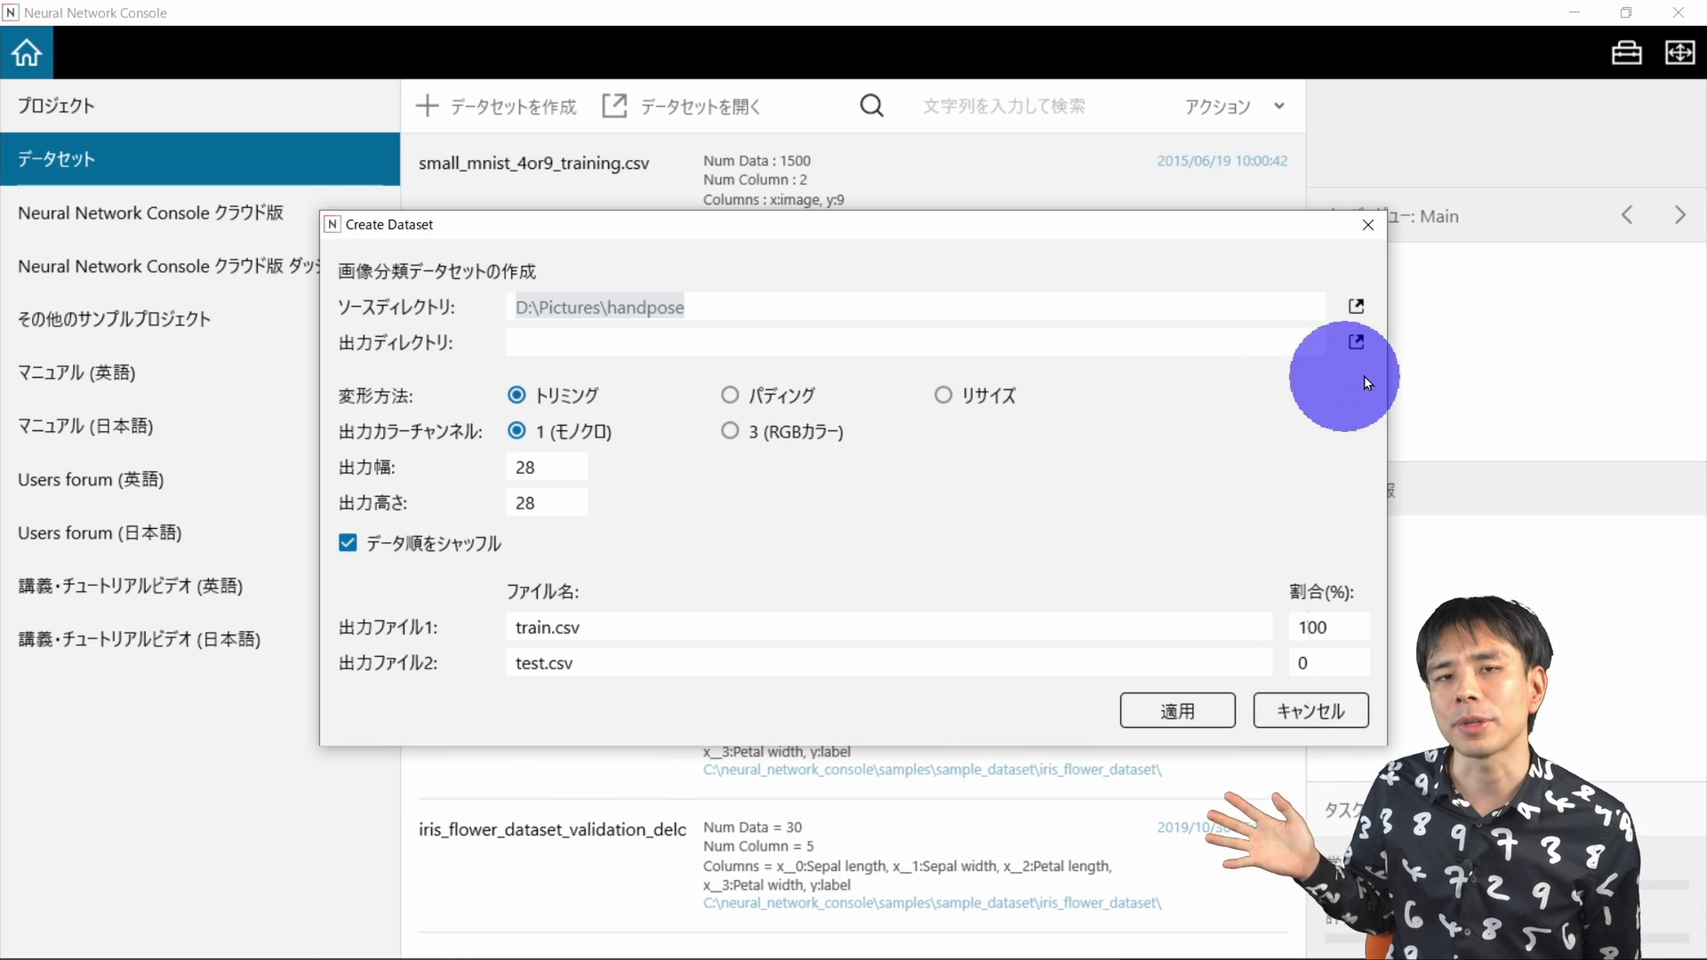
- Create a handpose folder inside C:\neural_network_console and set it as the dataset's output directory
click(1357, 345)
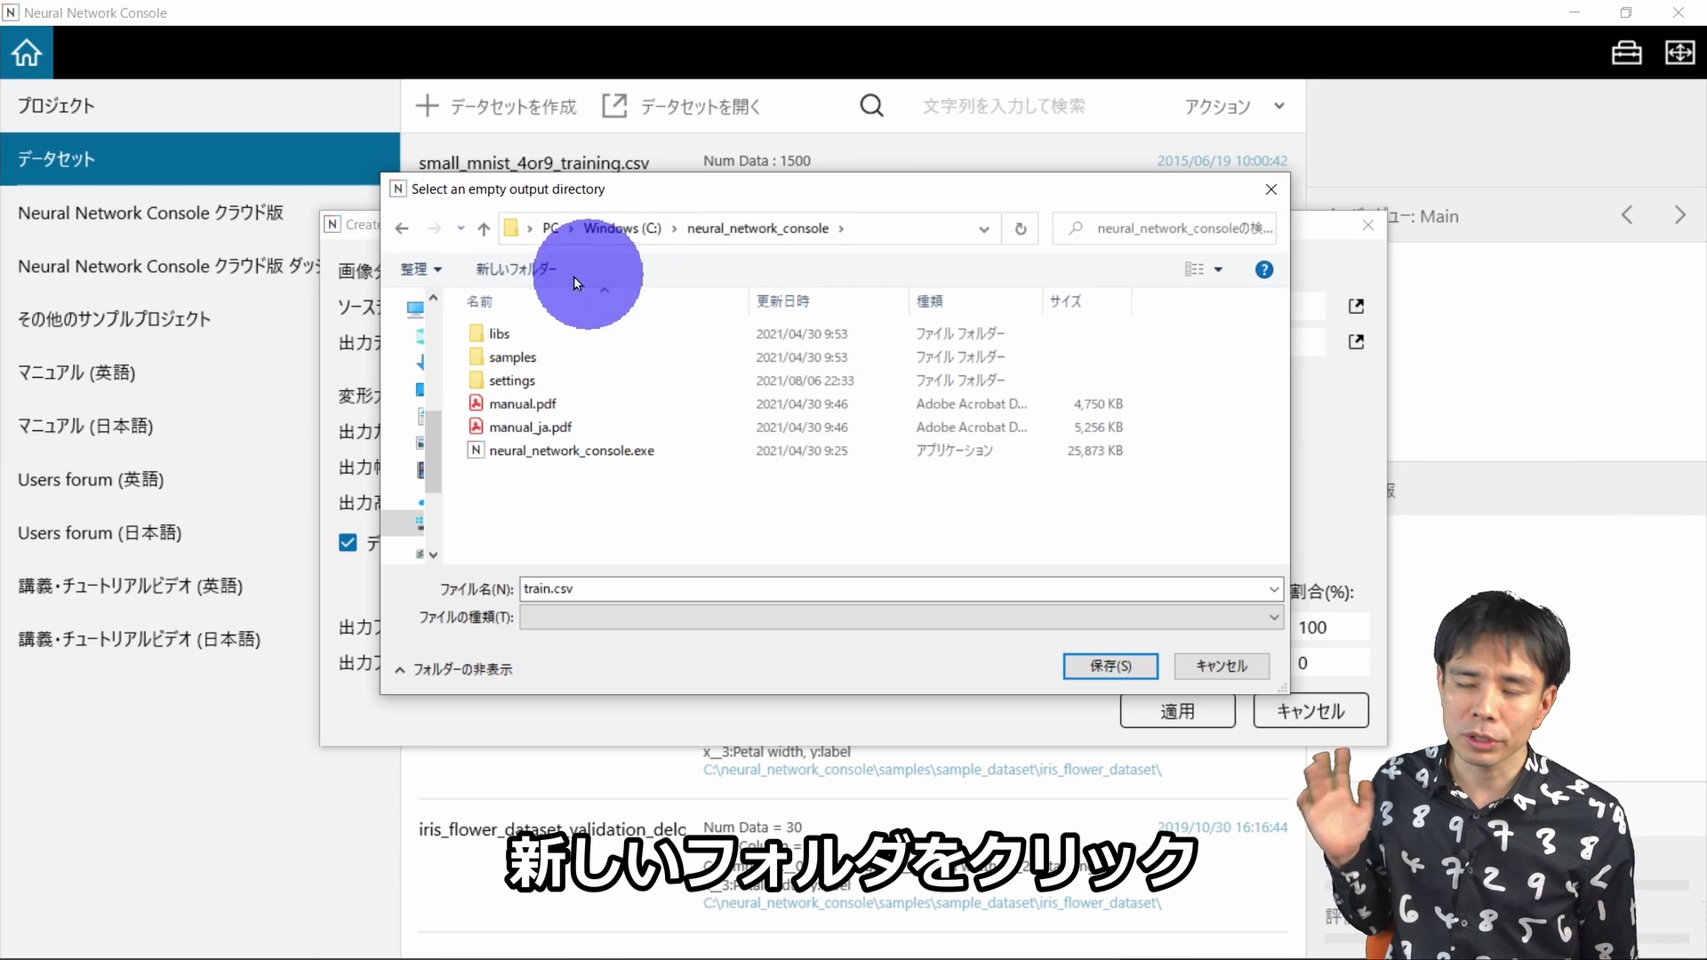
click(537, 270)
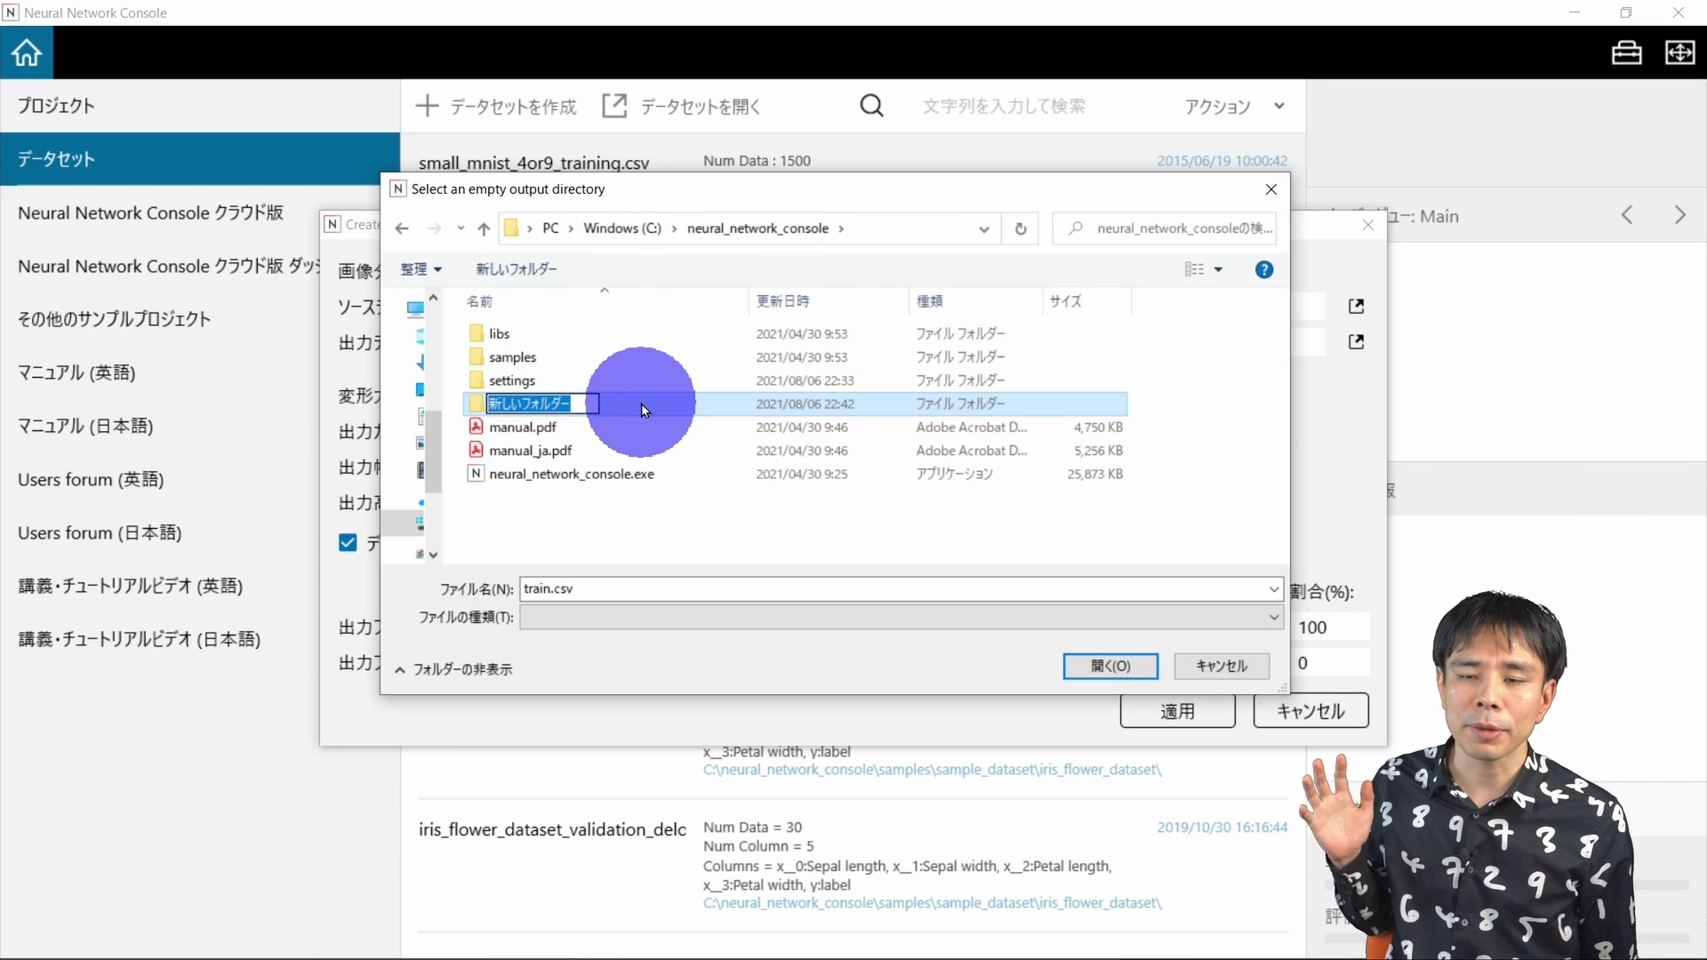
text(handpose)
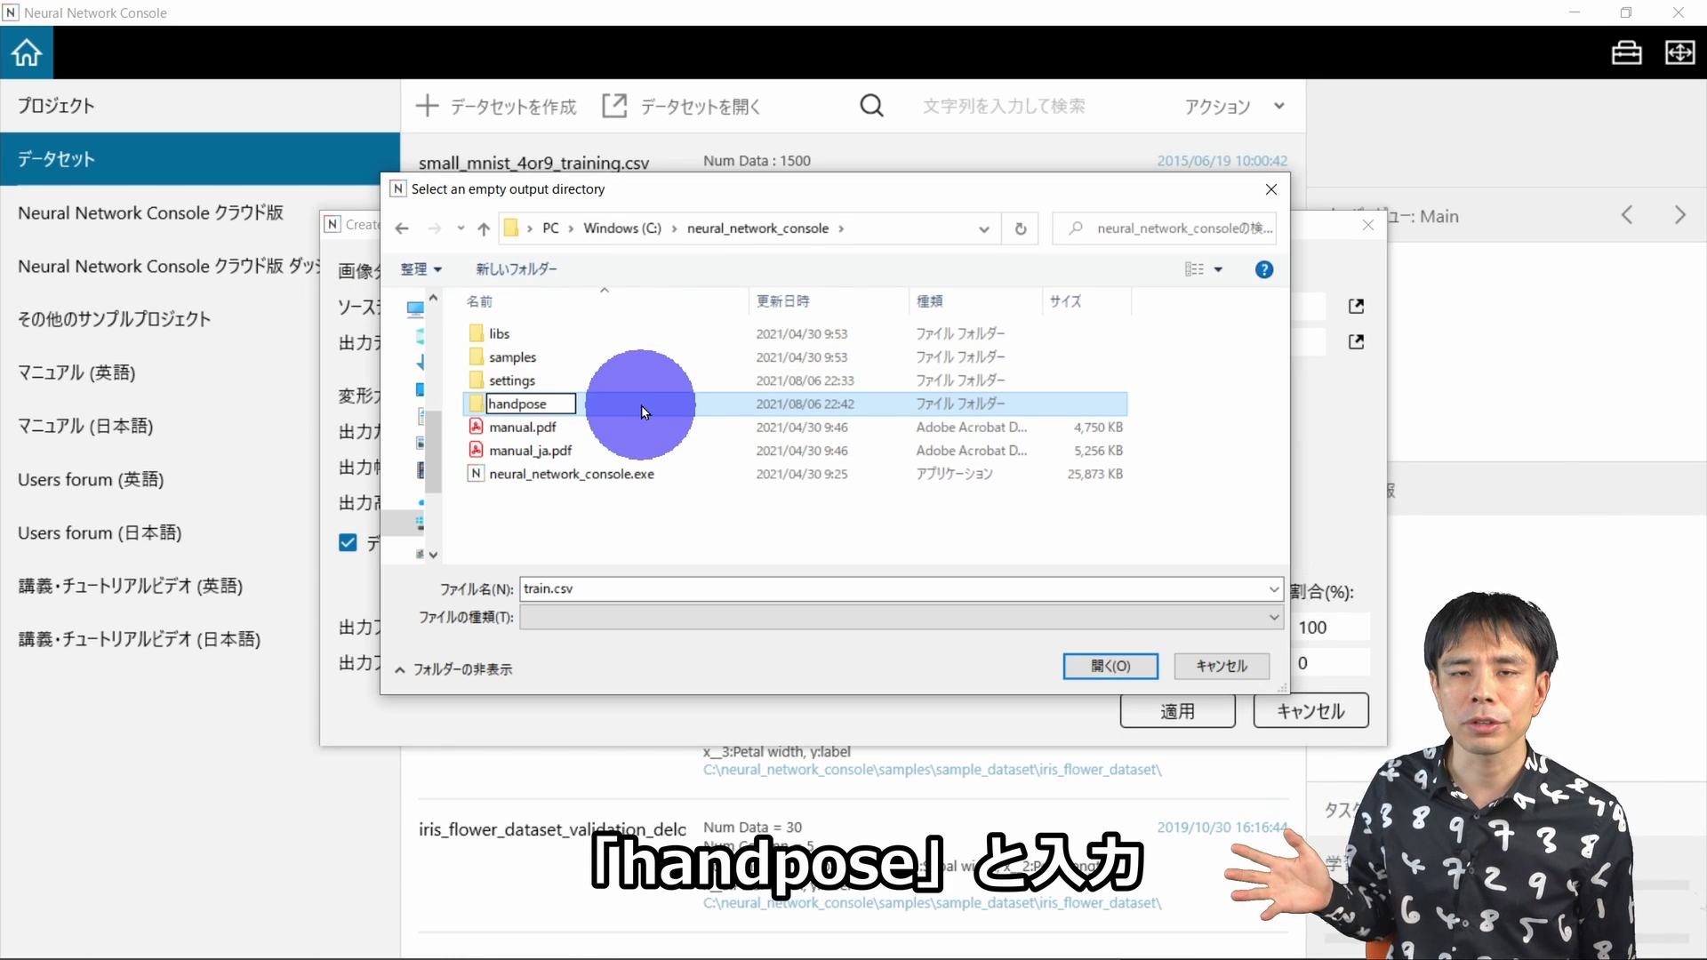
key(Return)
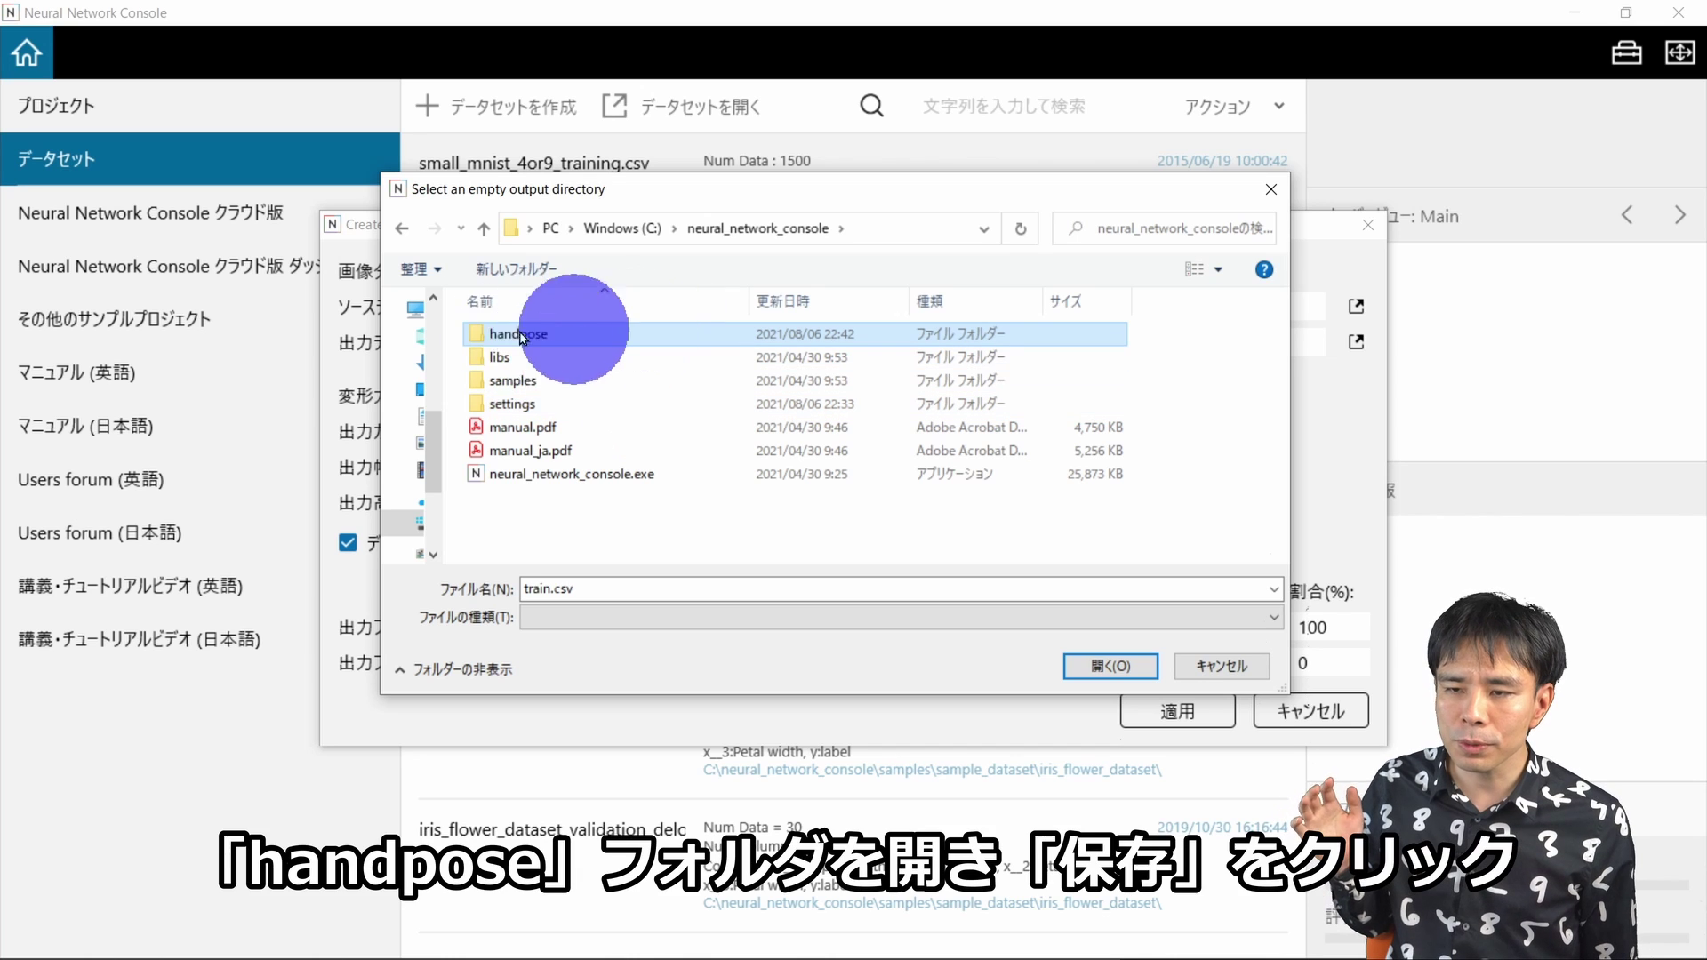
click(630, 333)
double_click(629, 333)
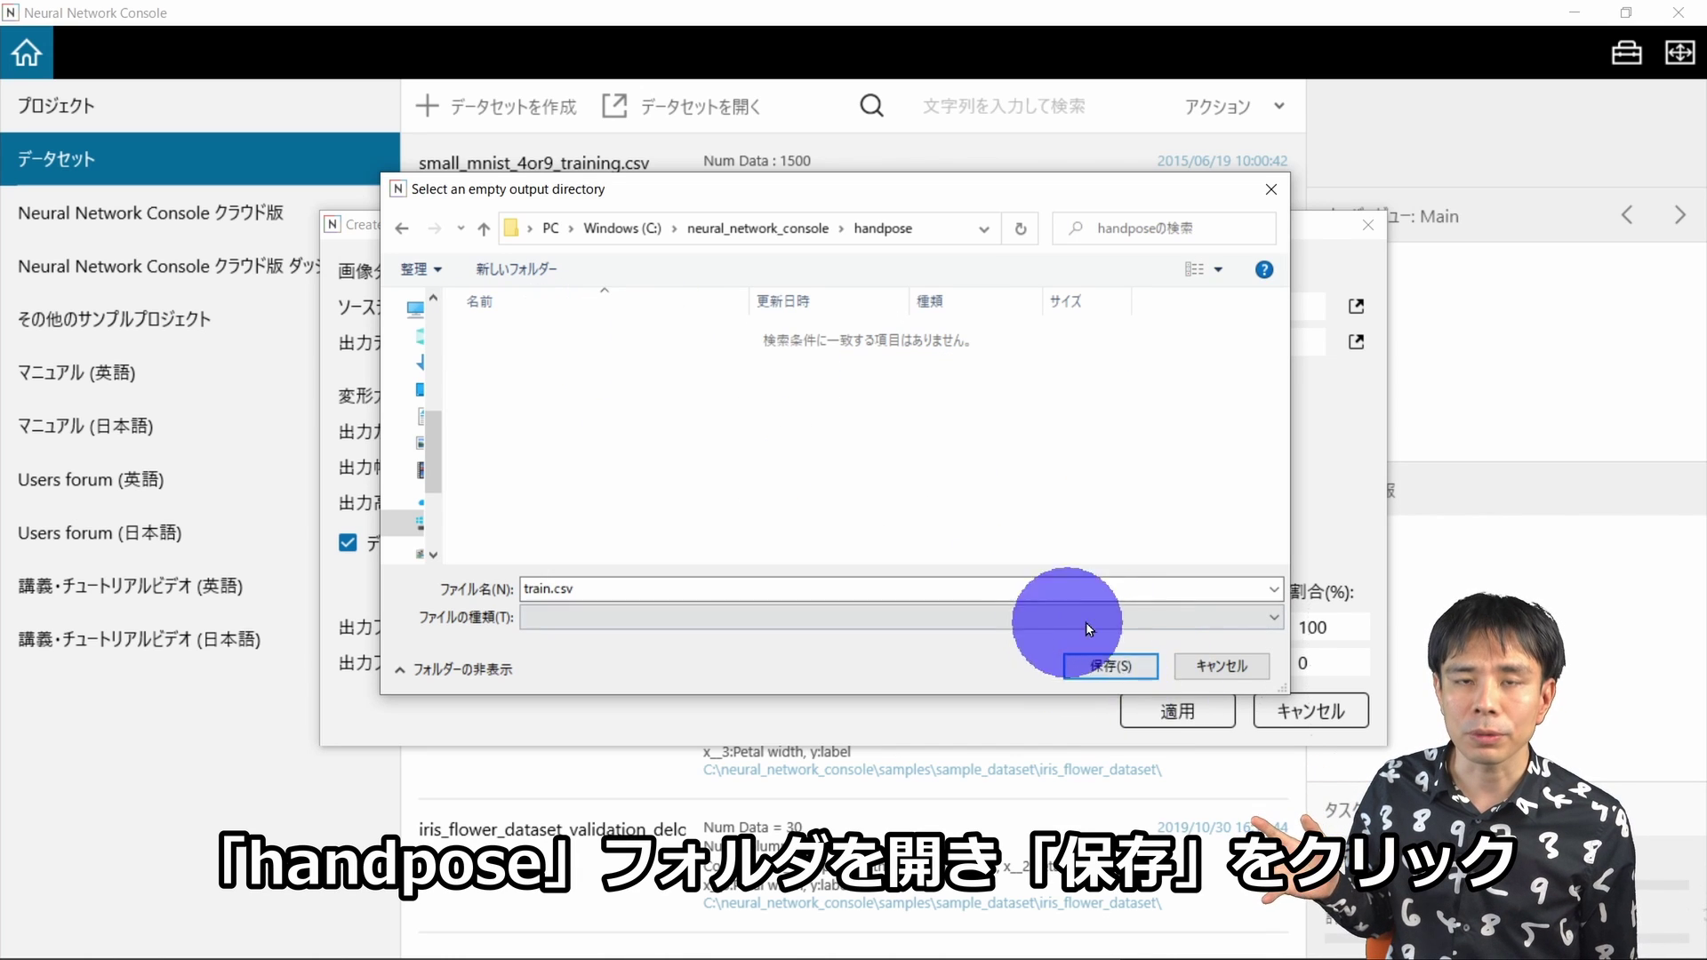
click(1131, 665)
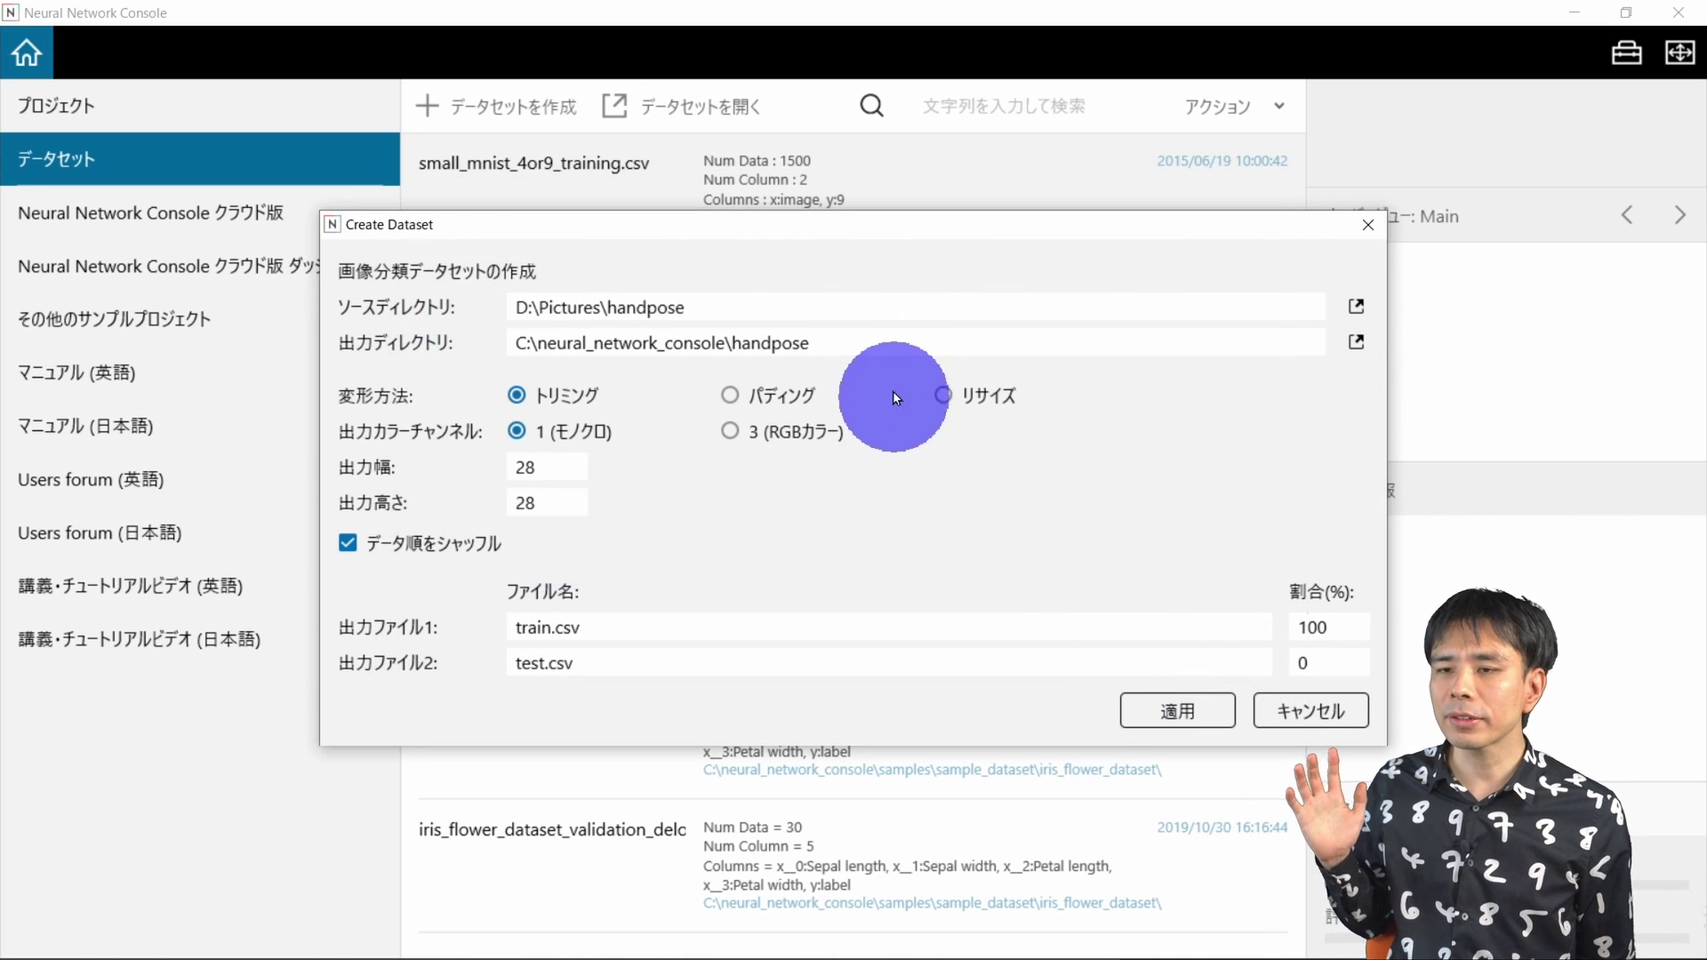
drag(891, 355, 457, 343)
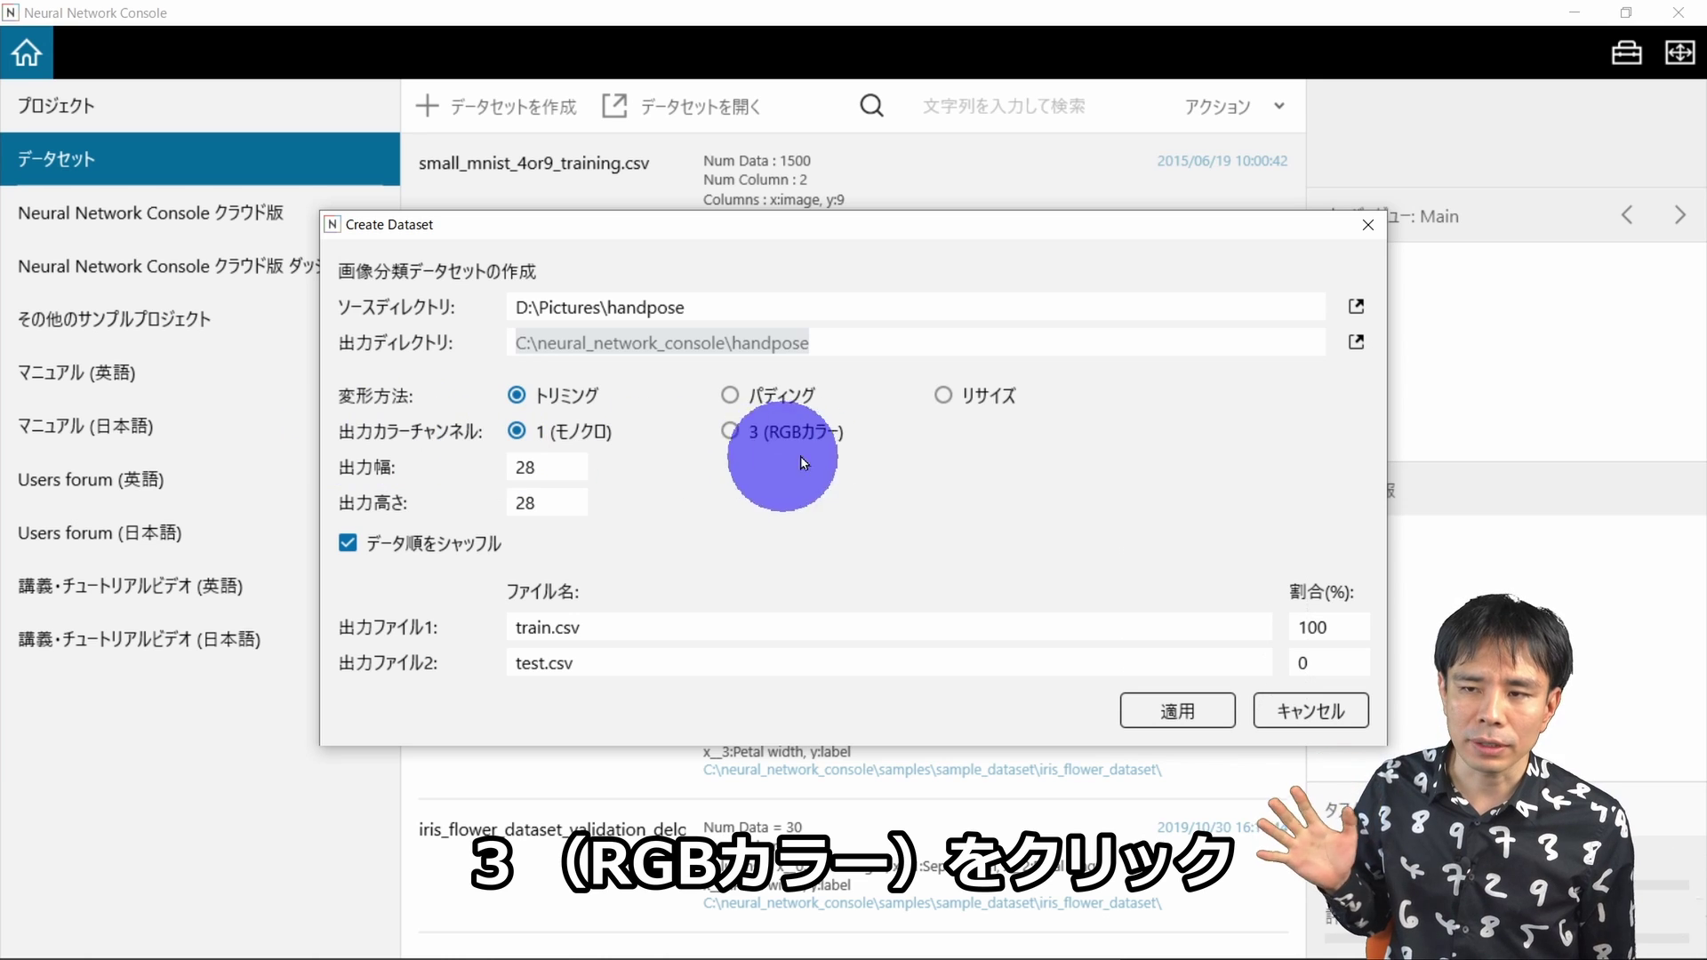
- Set the output colour channels to 3 (RGB) and both the output width and height to 32
click(760, 436)
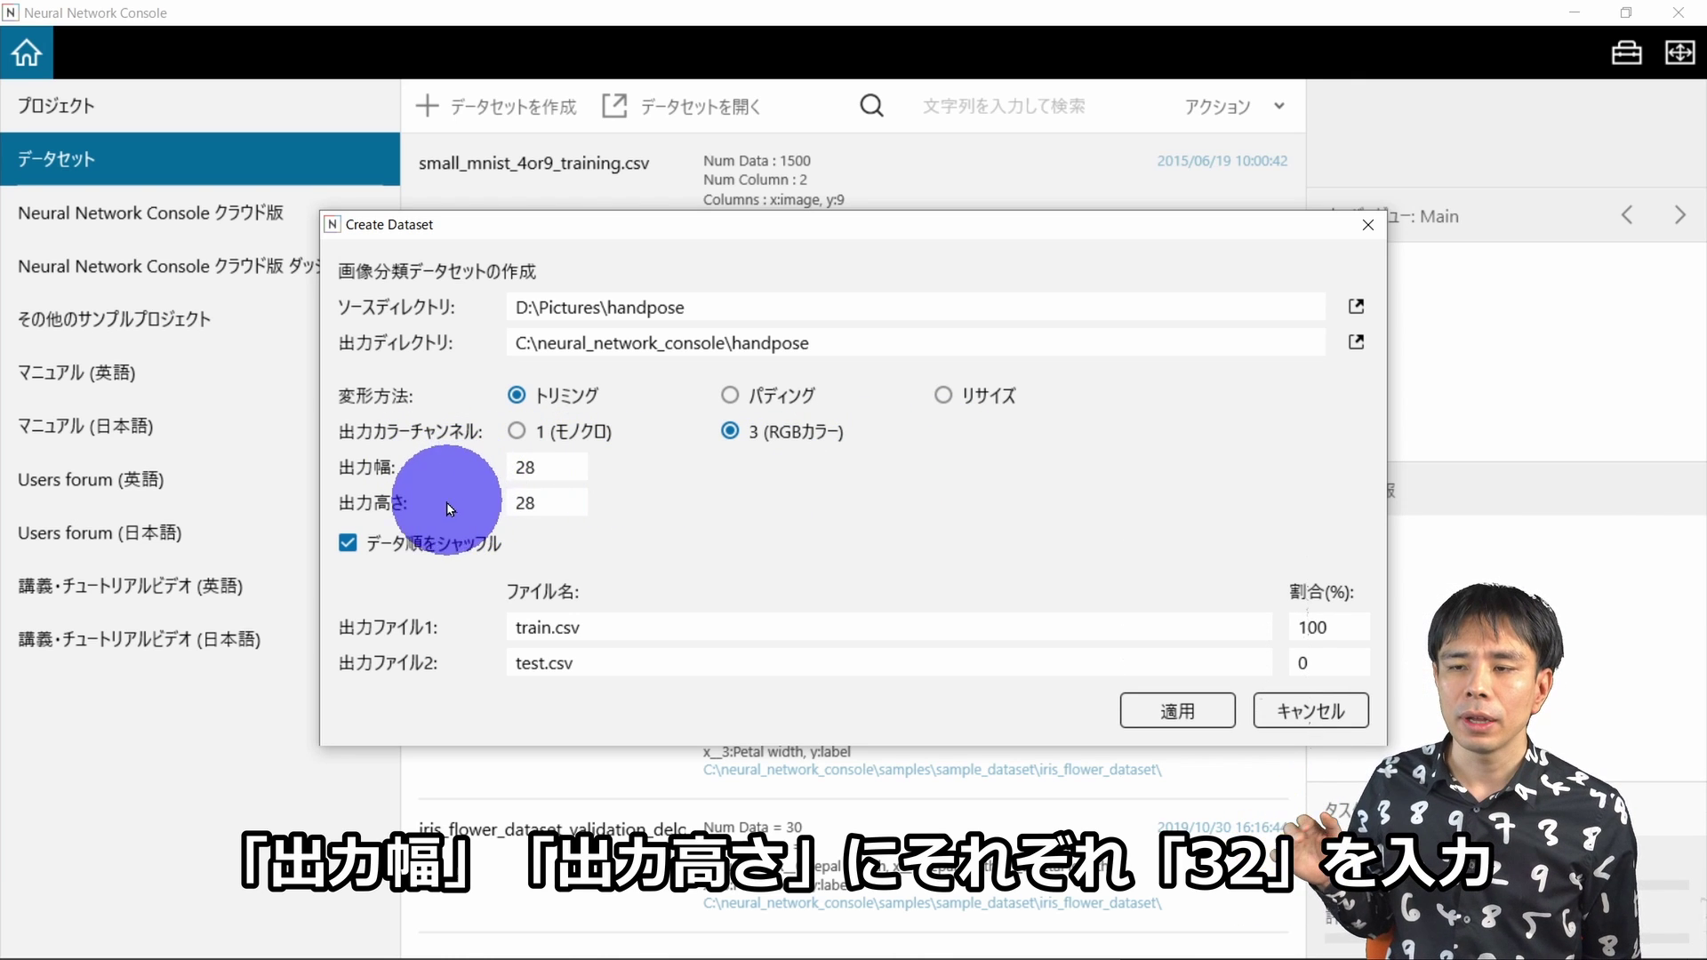
drag(568, 470, 476, 471)
text(32)
drag(574, 504, 477, 505)
text(32)
click(745, 527)
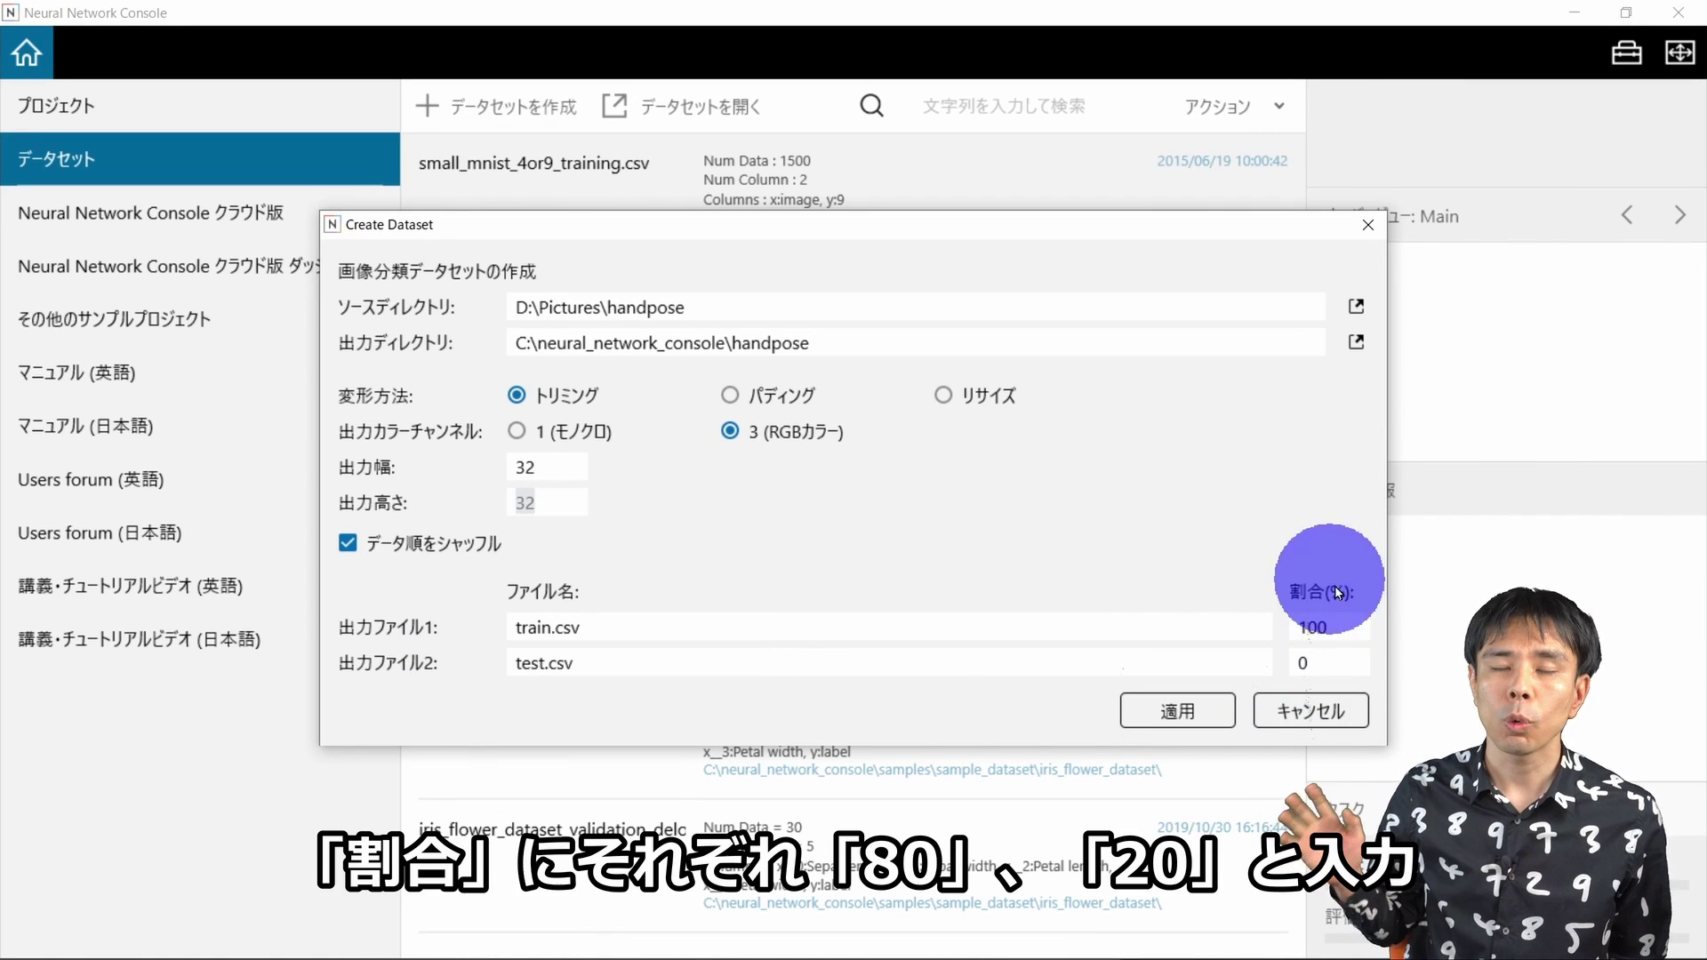
- Set the ratios to 80% for train.csv and 20% for test.csv, and generate the dataset
drag(1347, 637, 1214, 623)
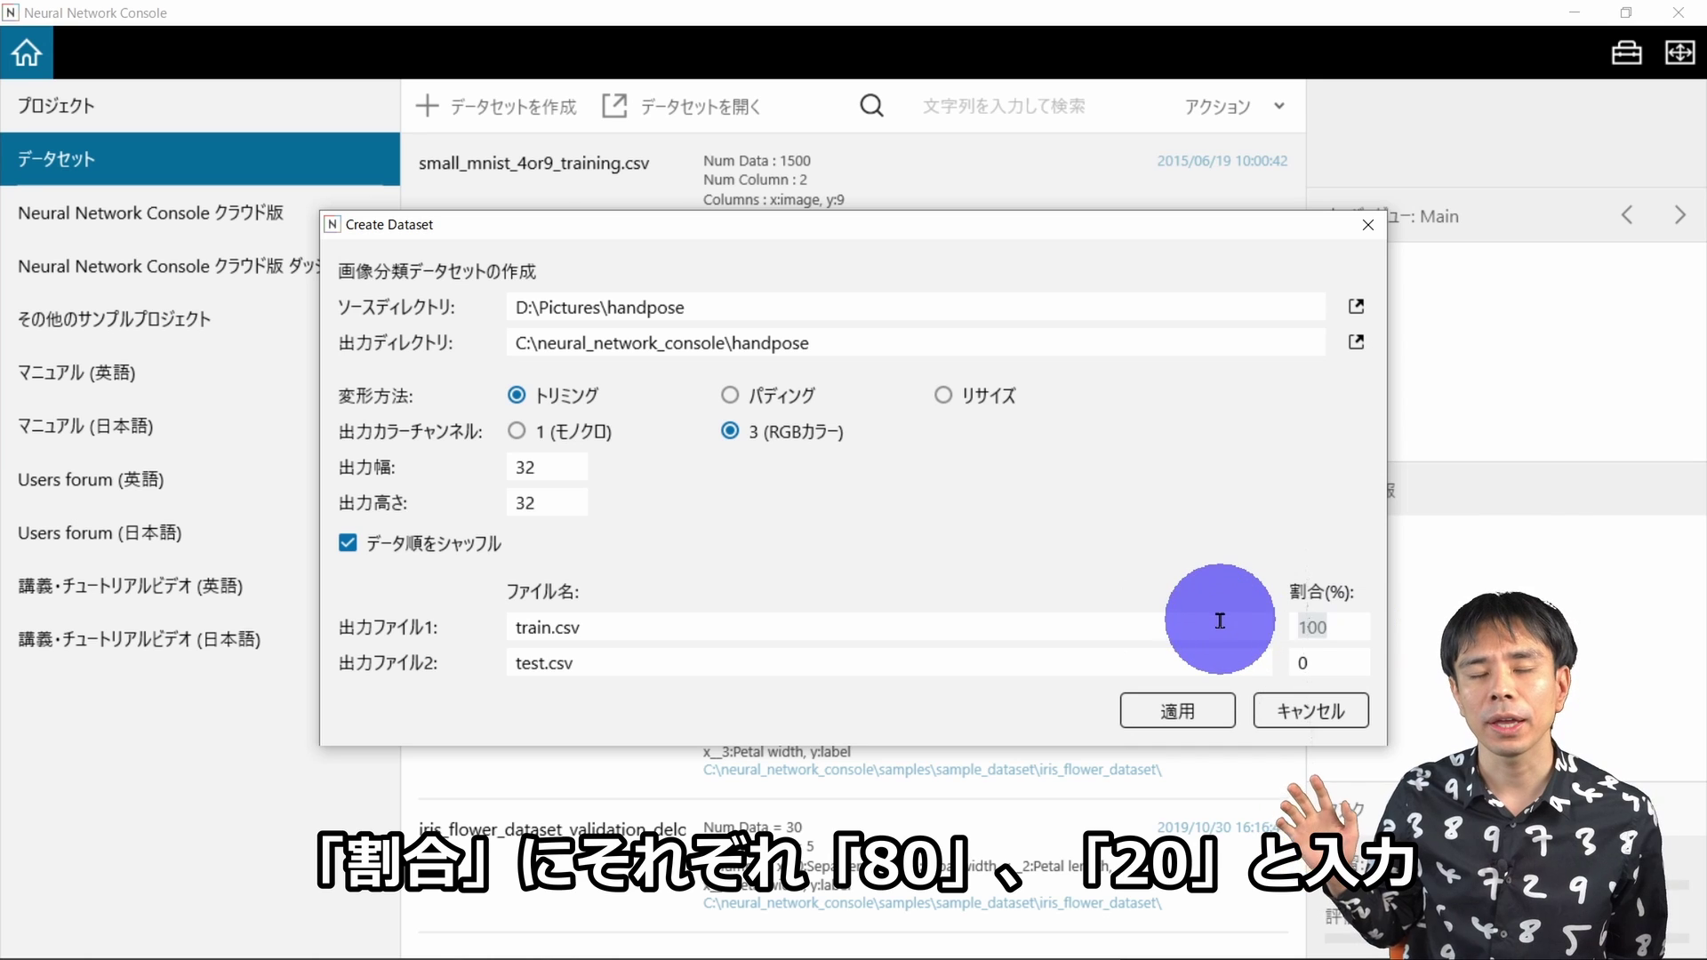
text(80)
drag(1310, 665, 1250, 666)
text(2)
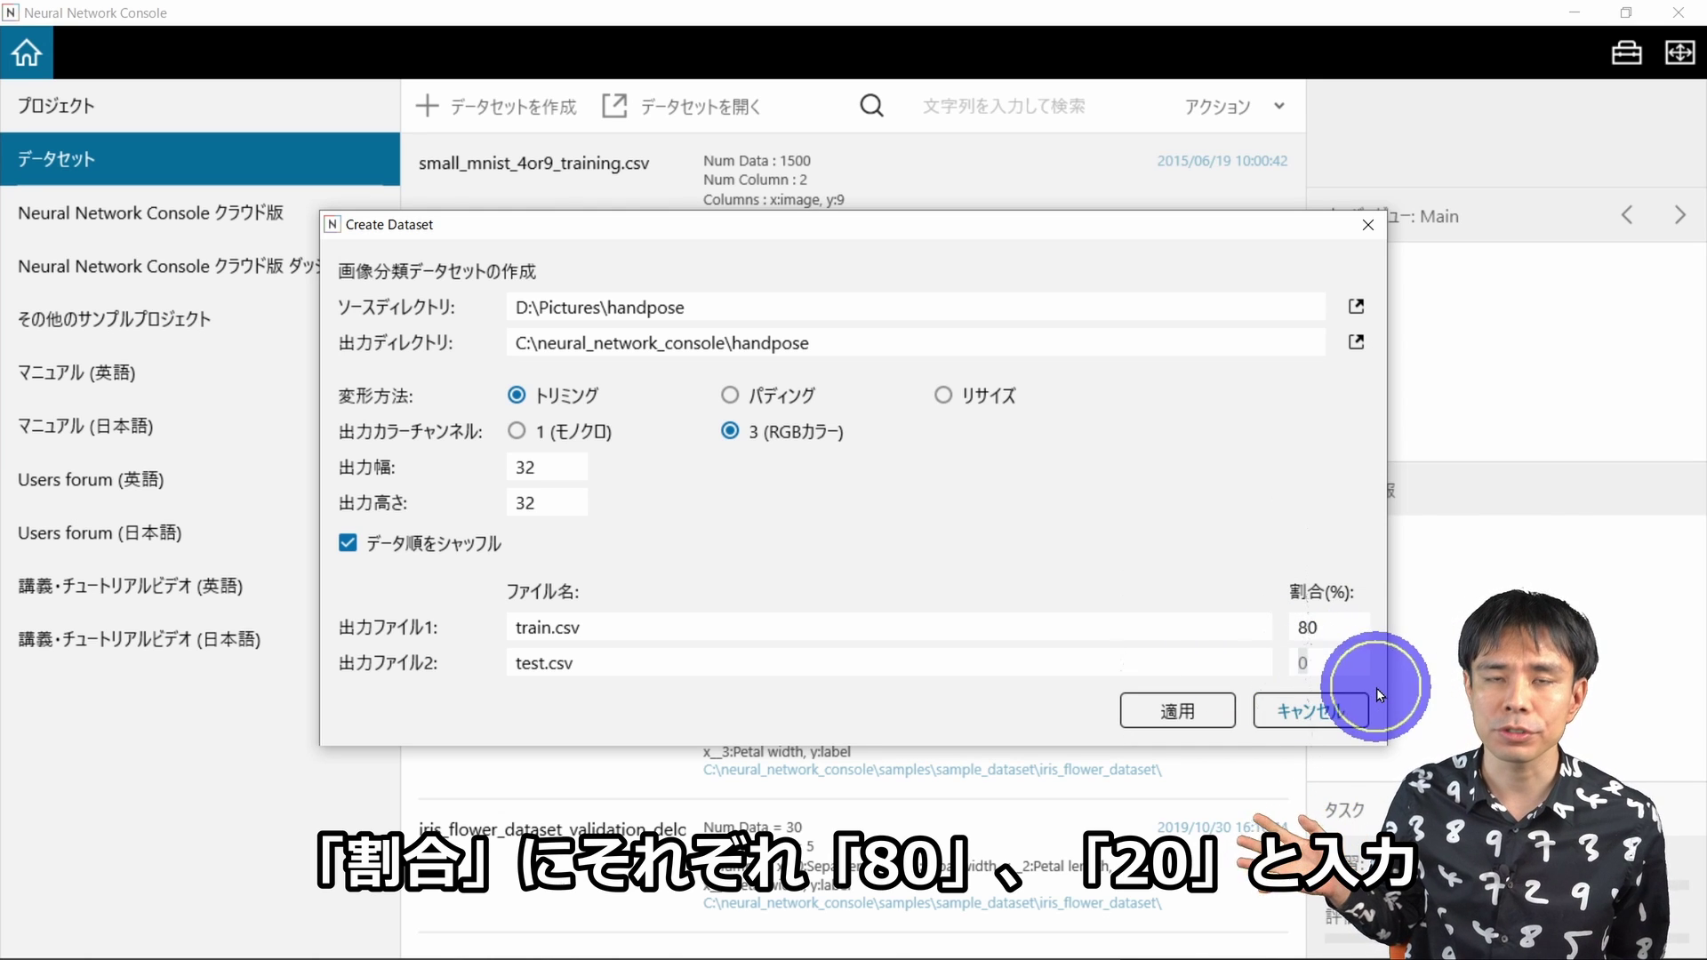
text(0)
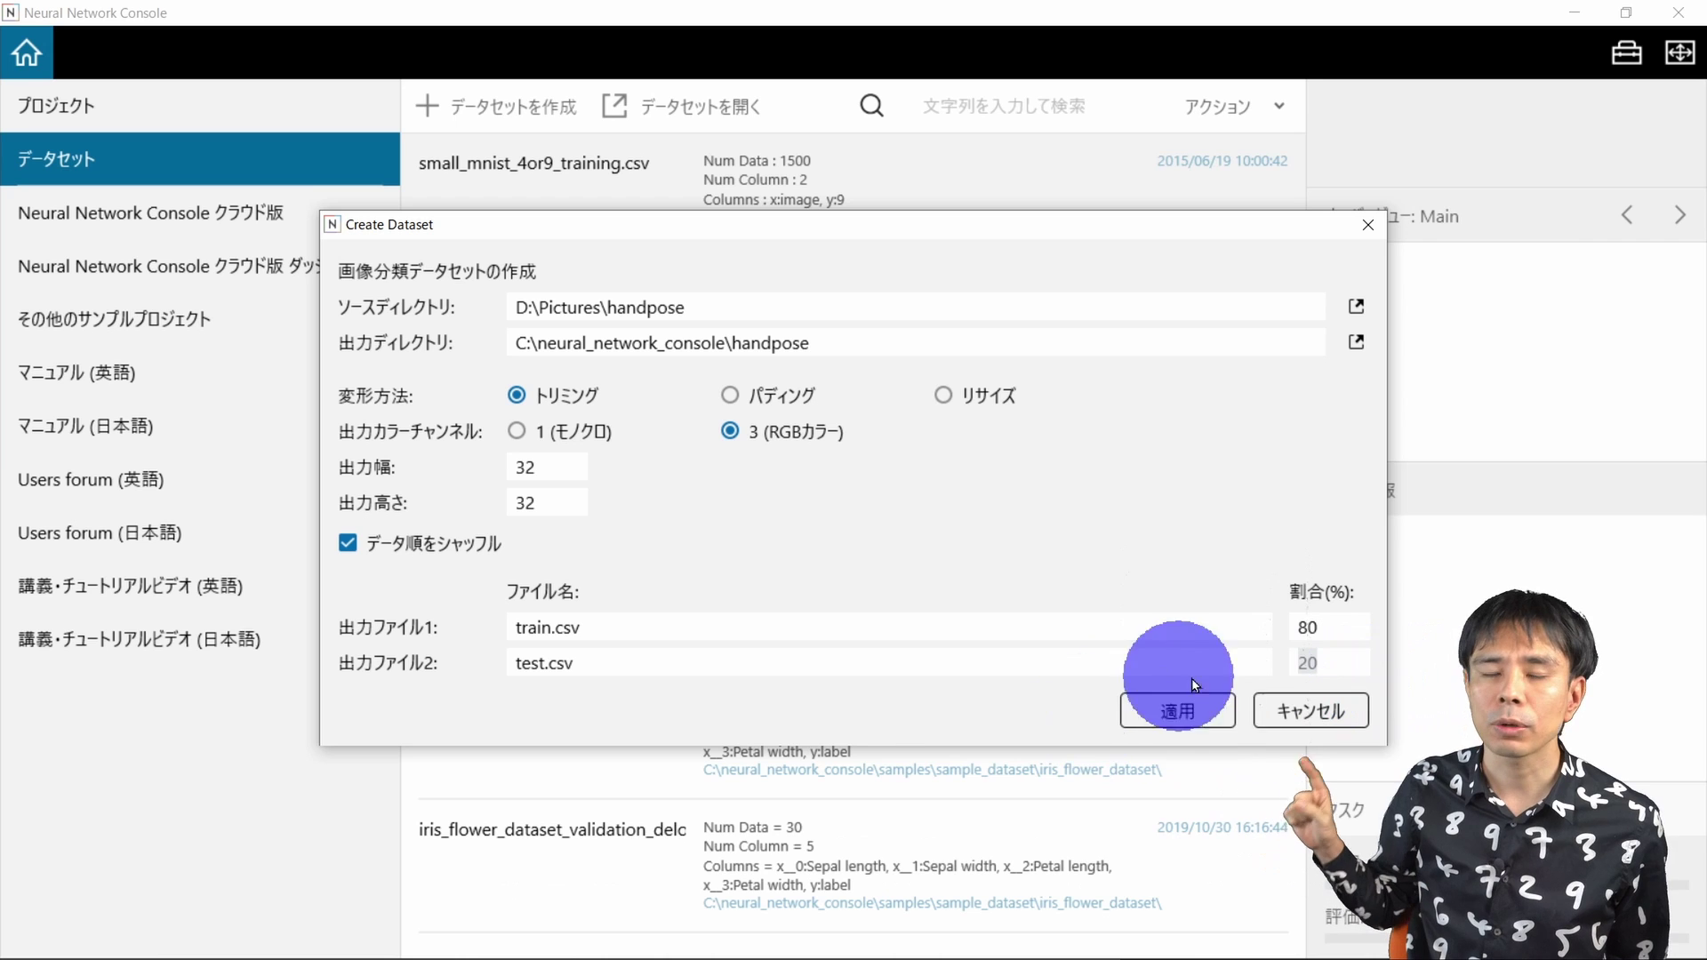
click(1220, 710)
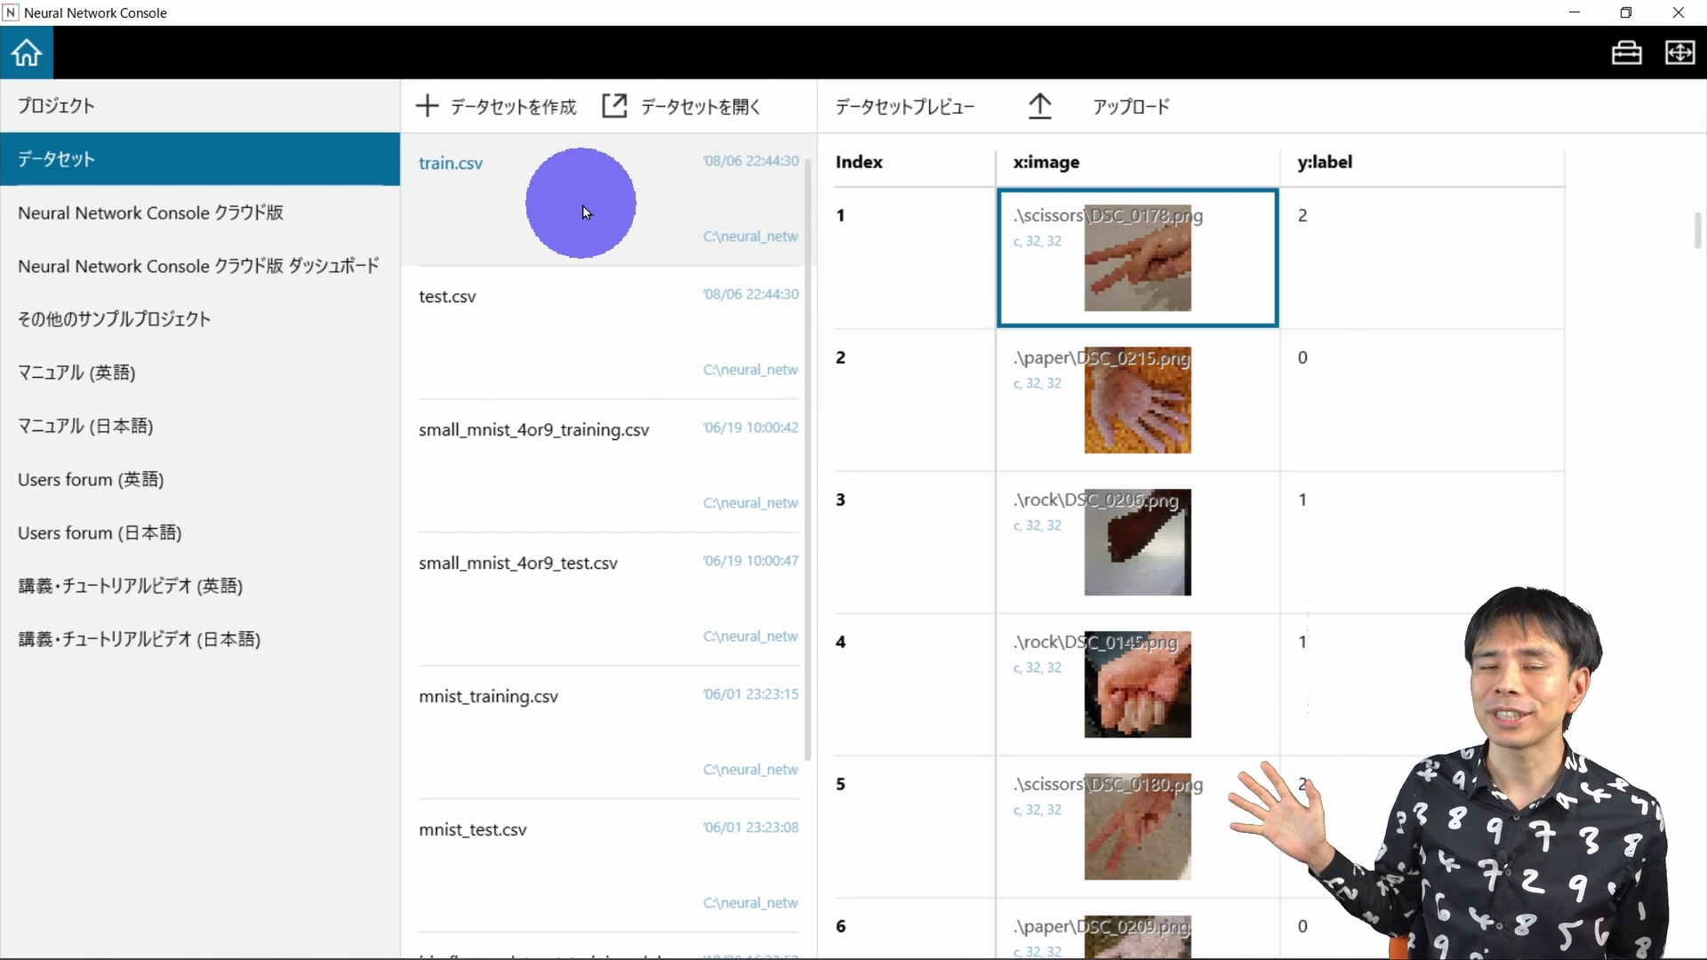
- Examine the images and labels in the previews of the new train.csv and test.csv datasets
click(584, 205)
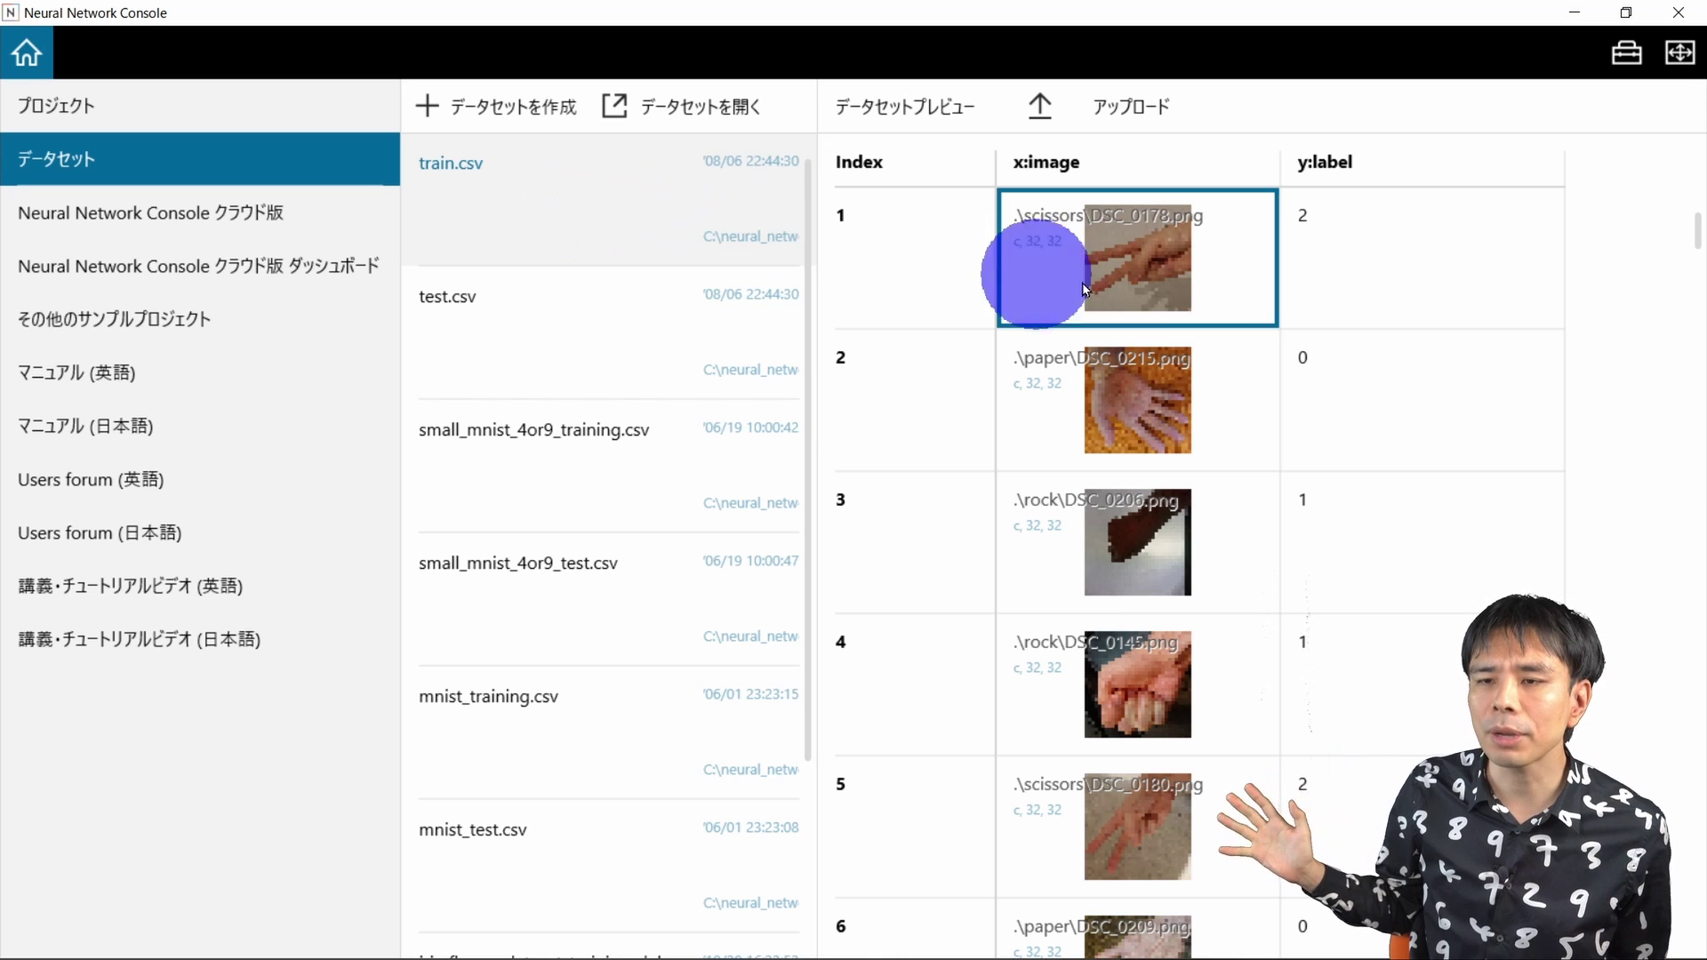
drag(1696, 227, 1685, 894)
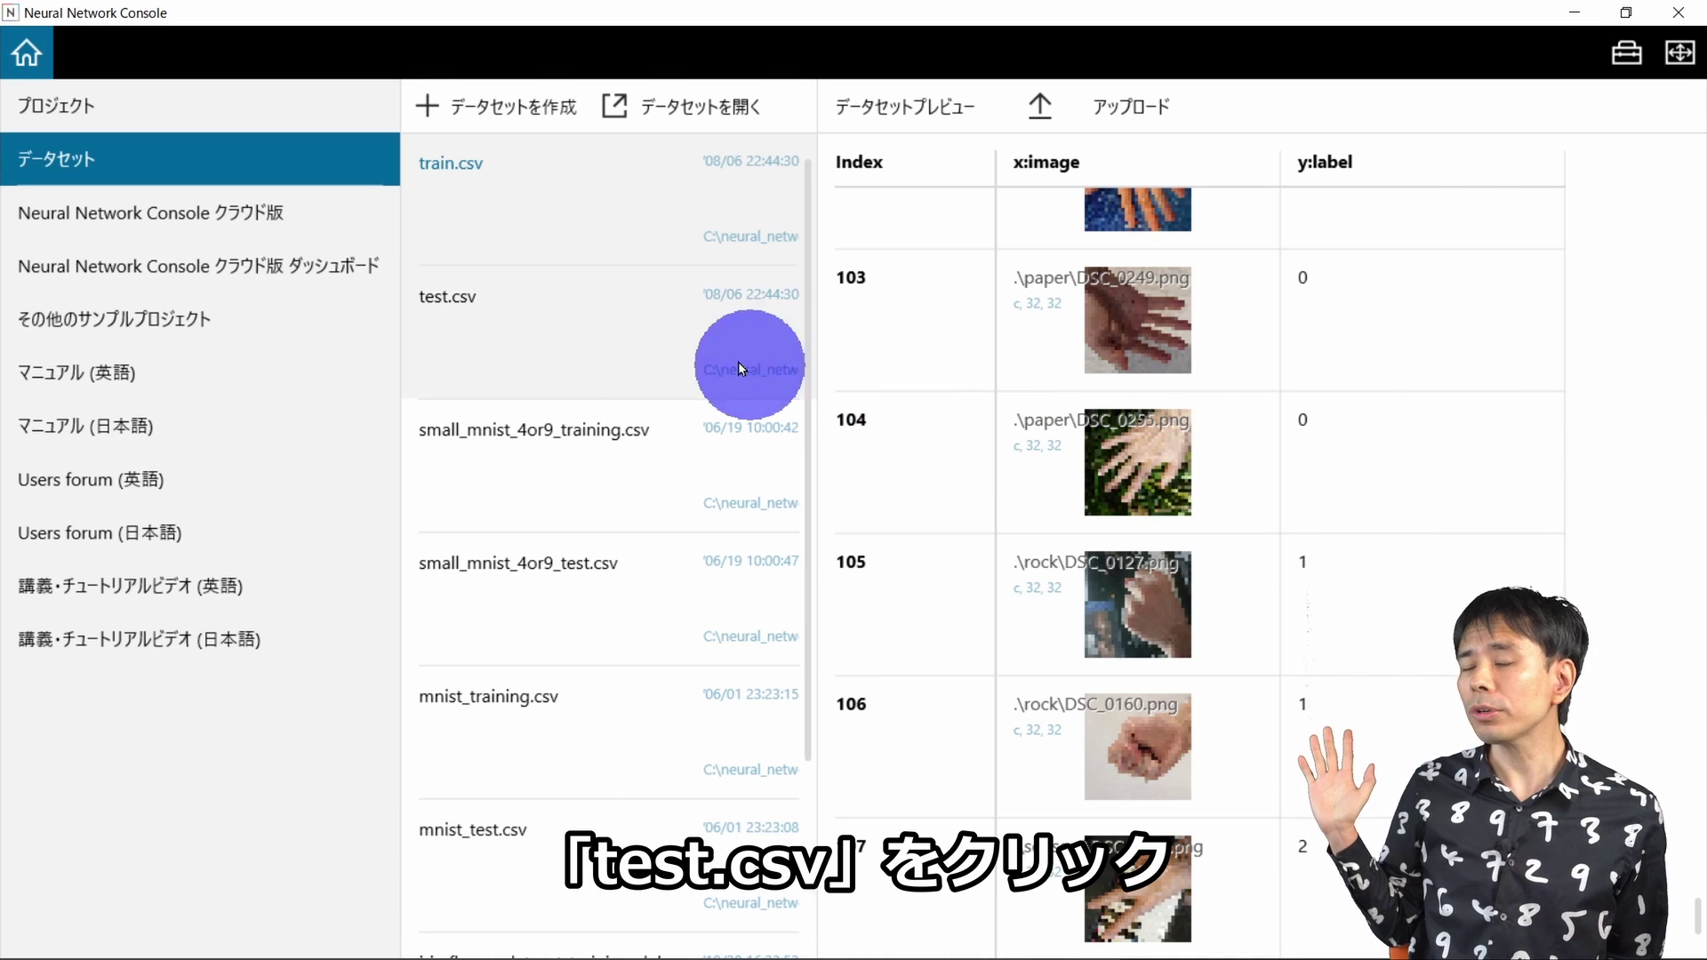
click(610, 305)
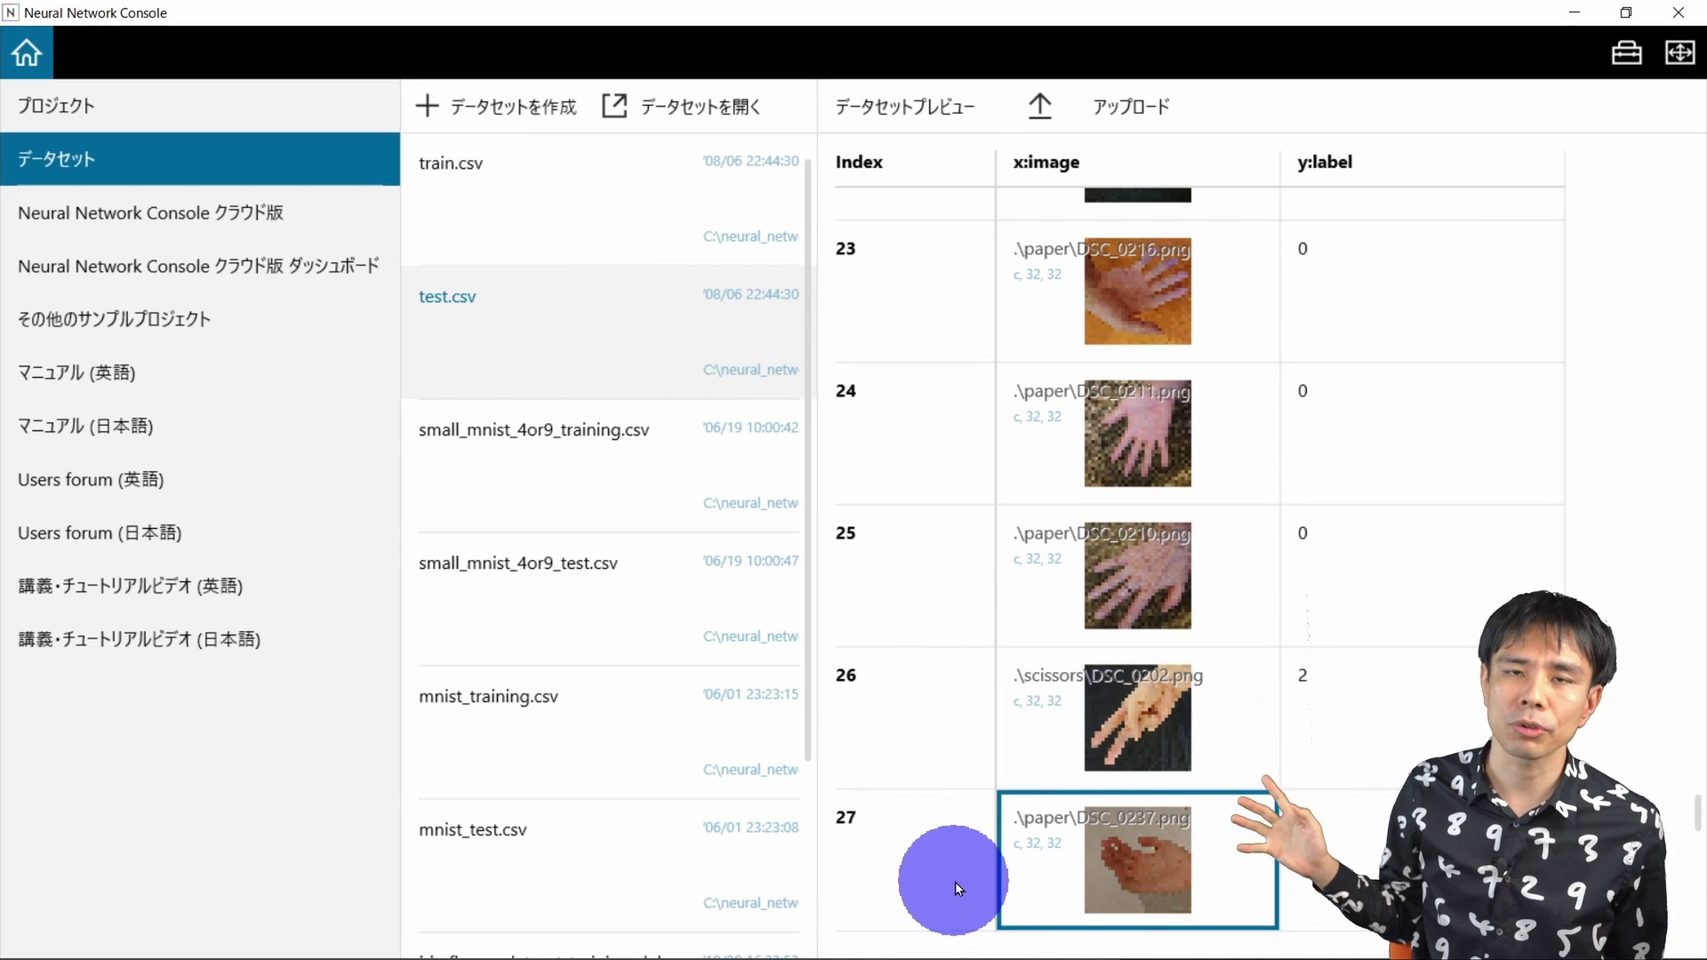
drag(1698, 814, 1703, 133)
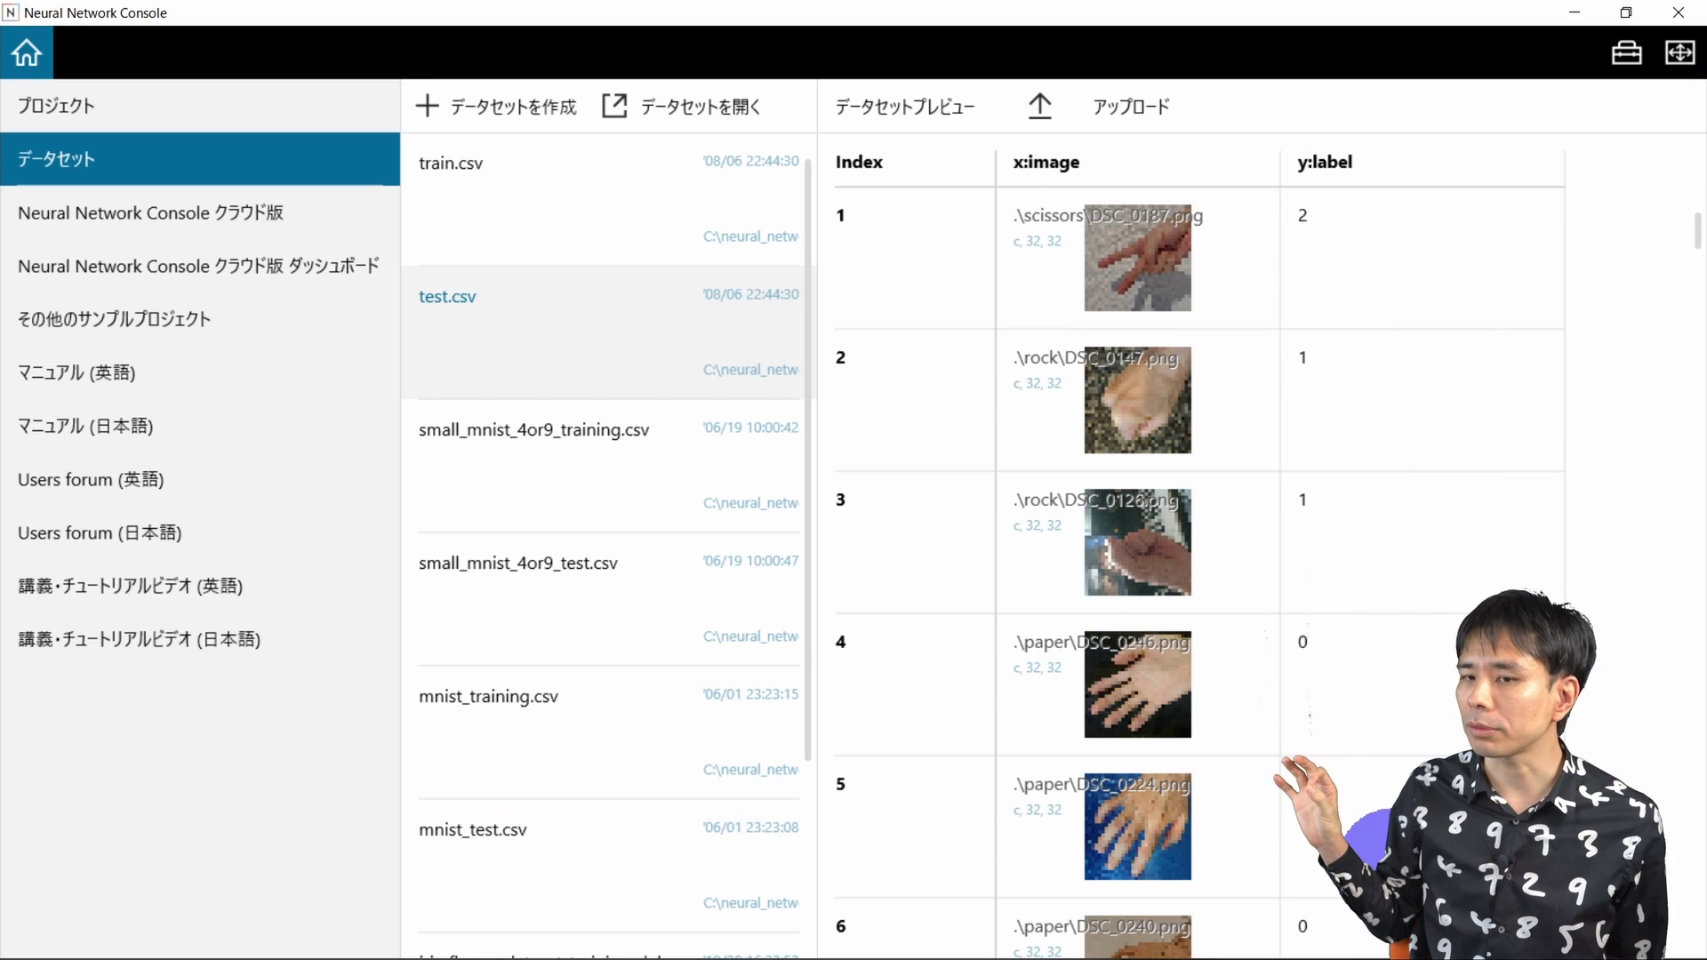
click(1139, 258)
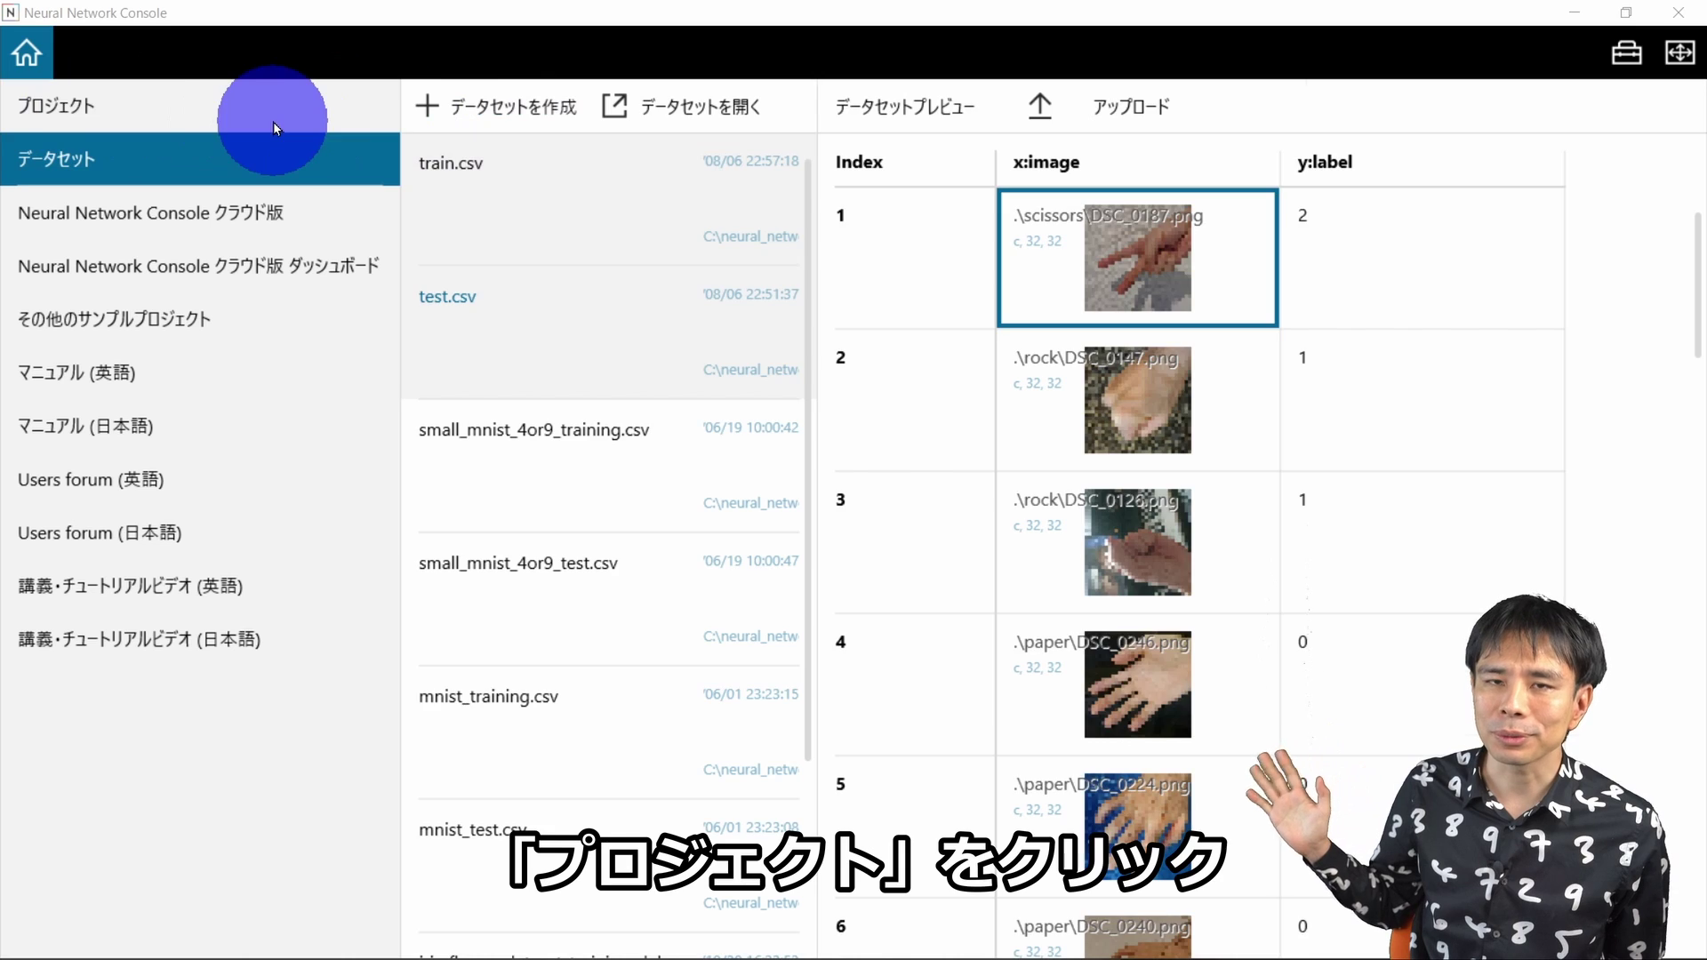
- Search the projects for resnet-110 and open the CIFAR10 resnet-110.sdcproj, declining the CIFAR-10 dataset download
click(274, 121)
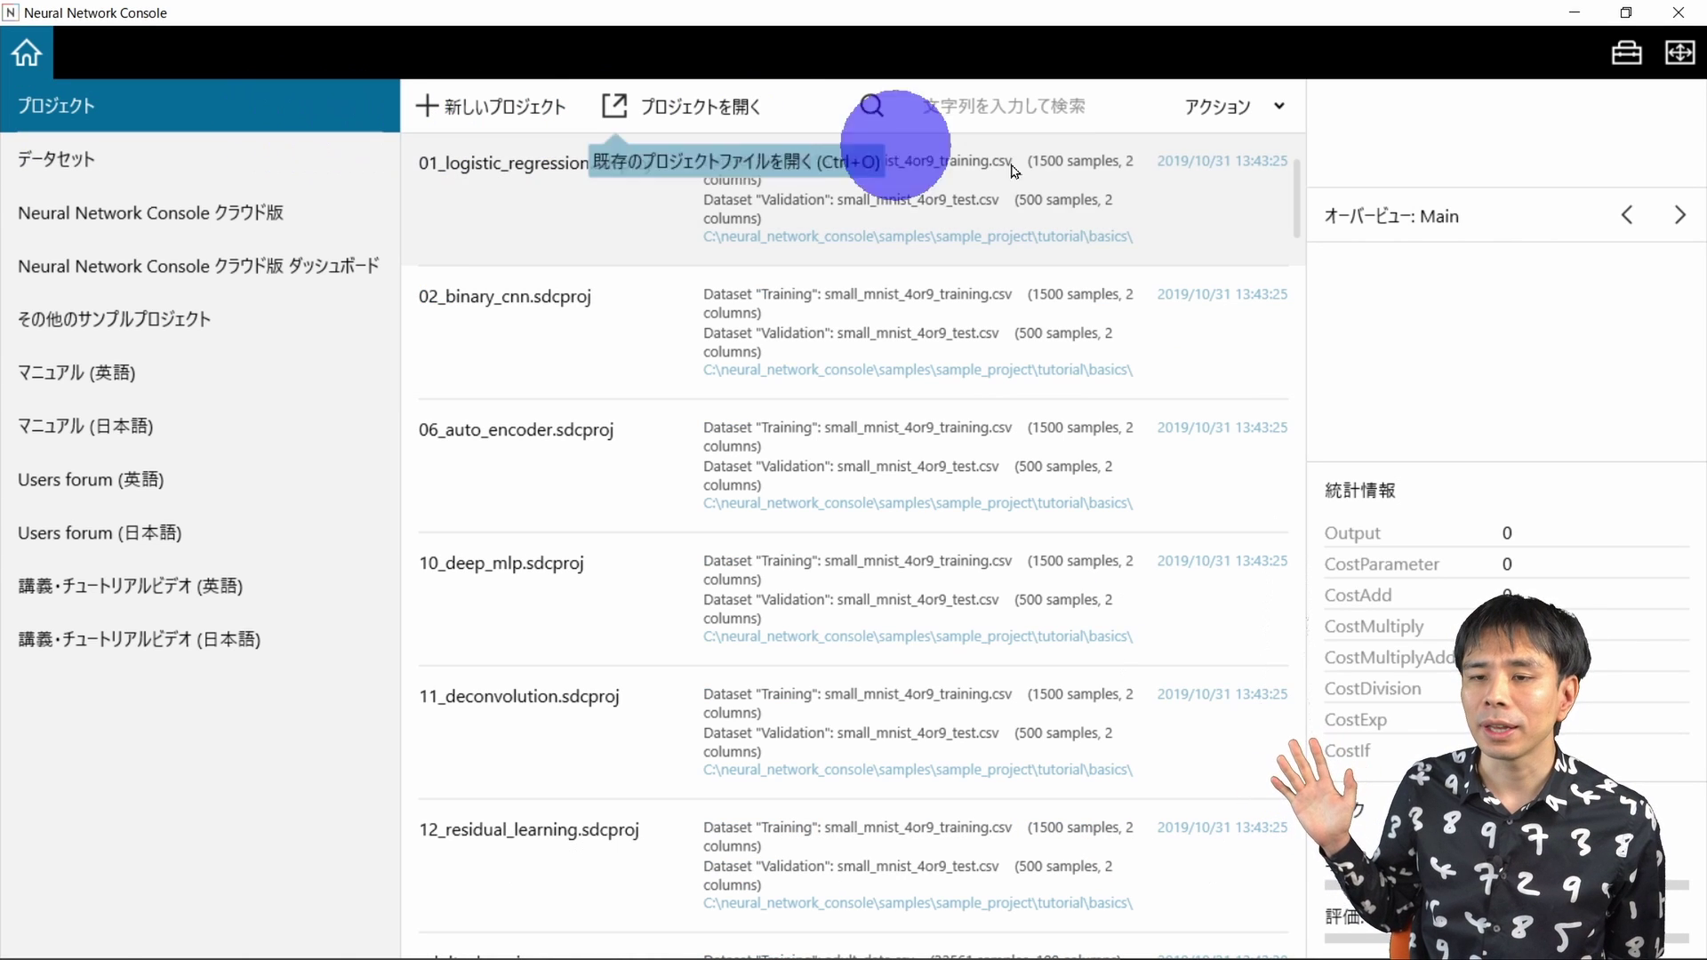
click(1159, 131)
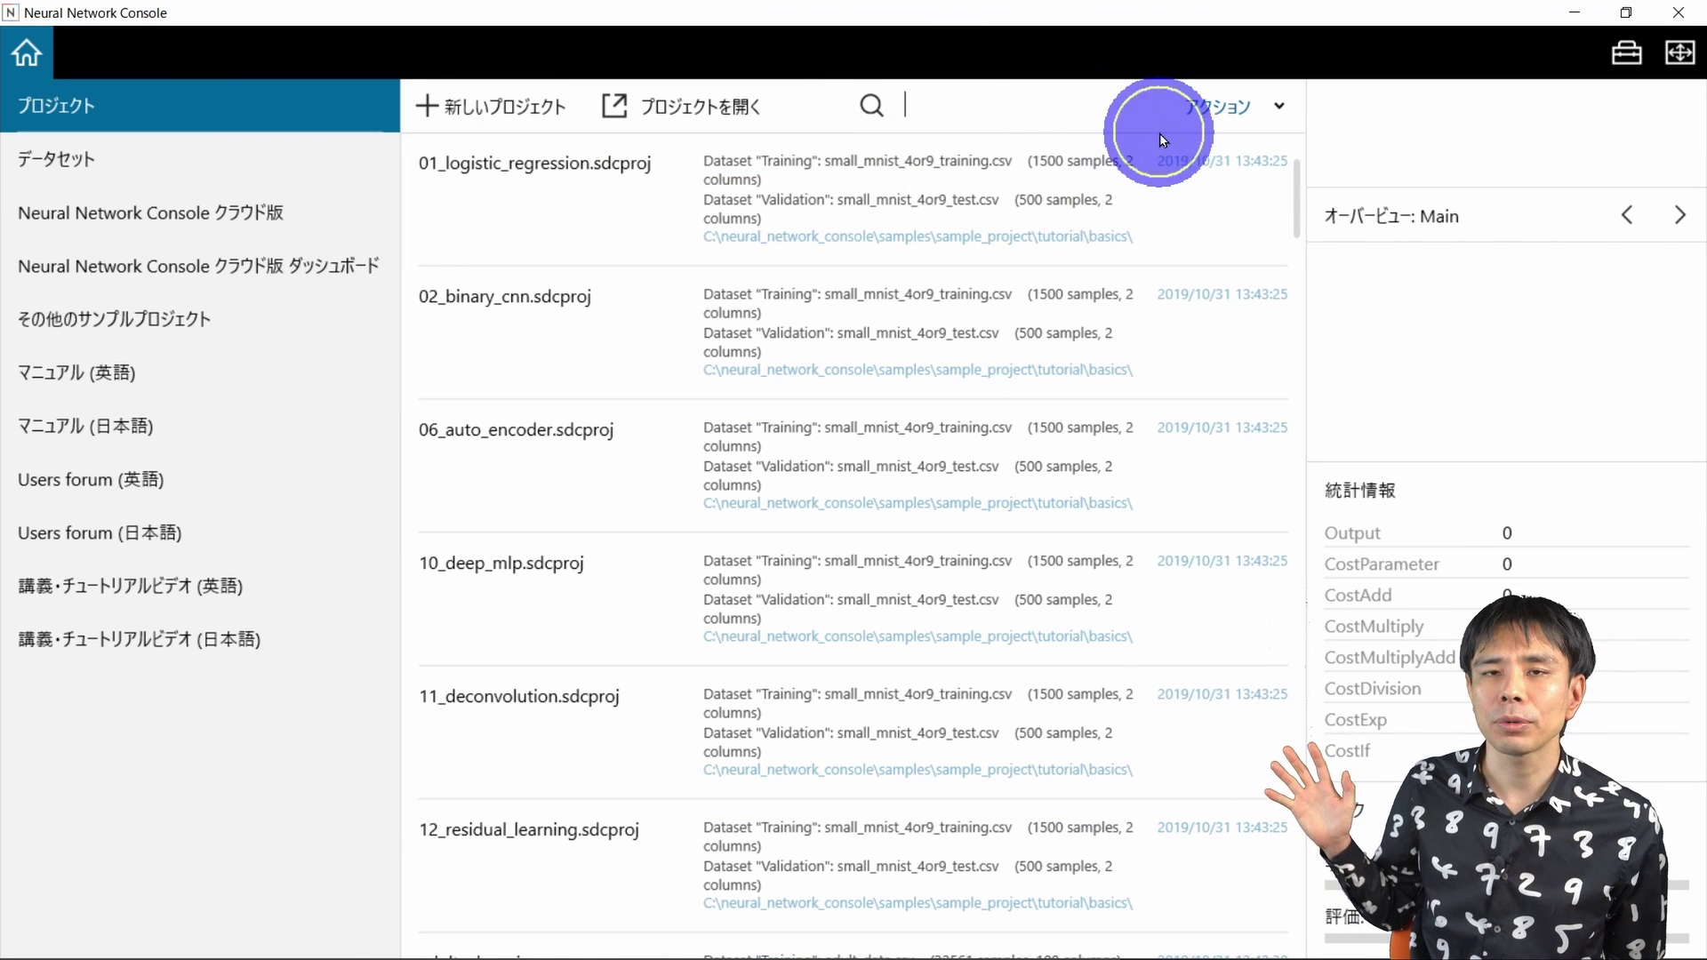
text(resnet-11)
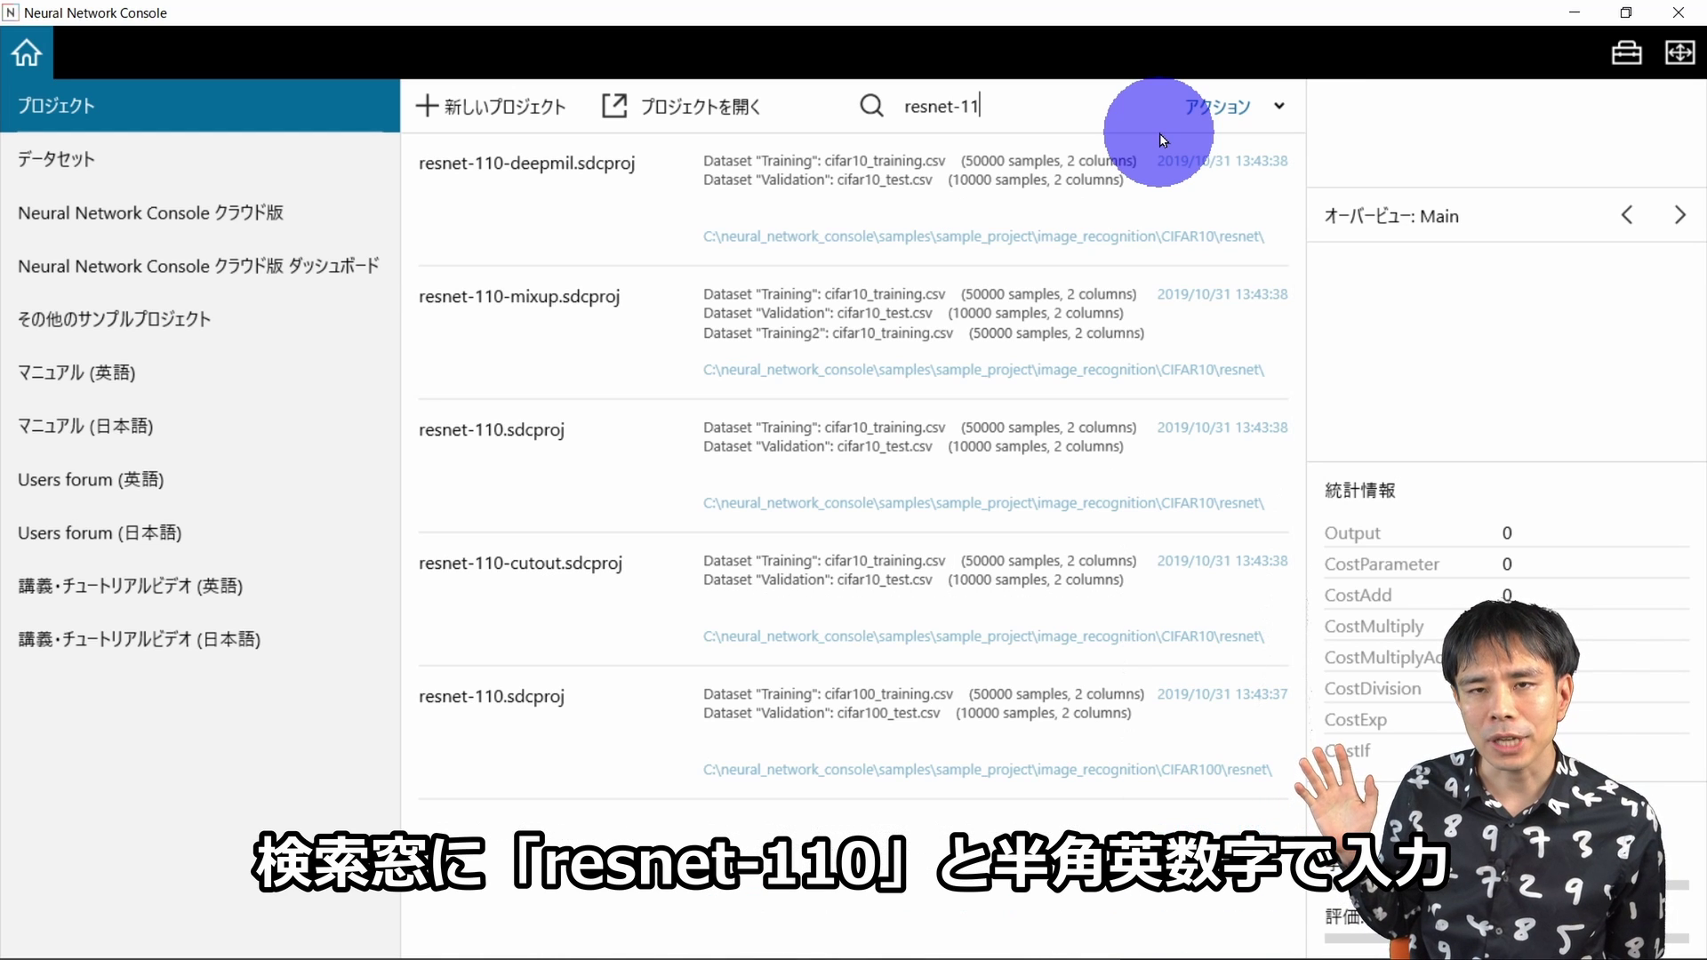
text(0)
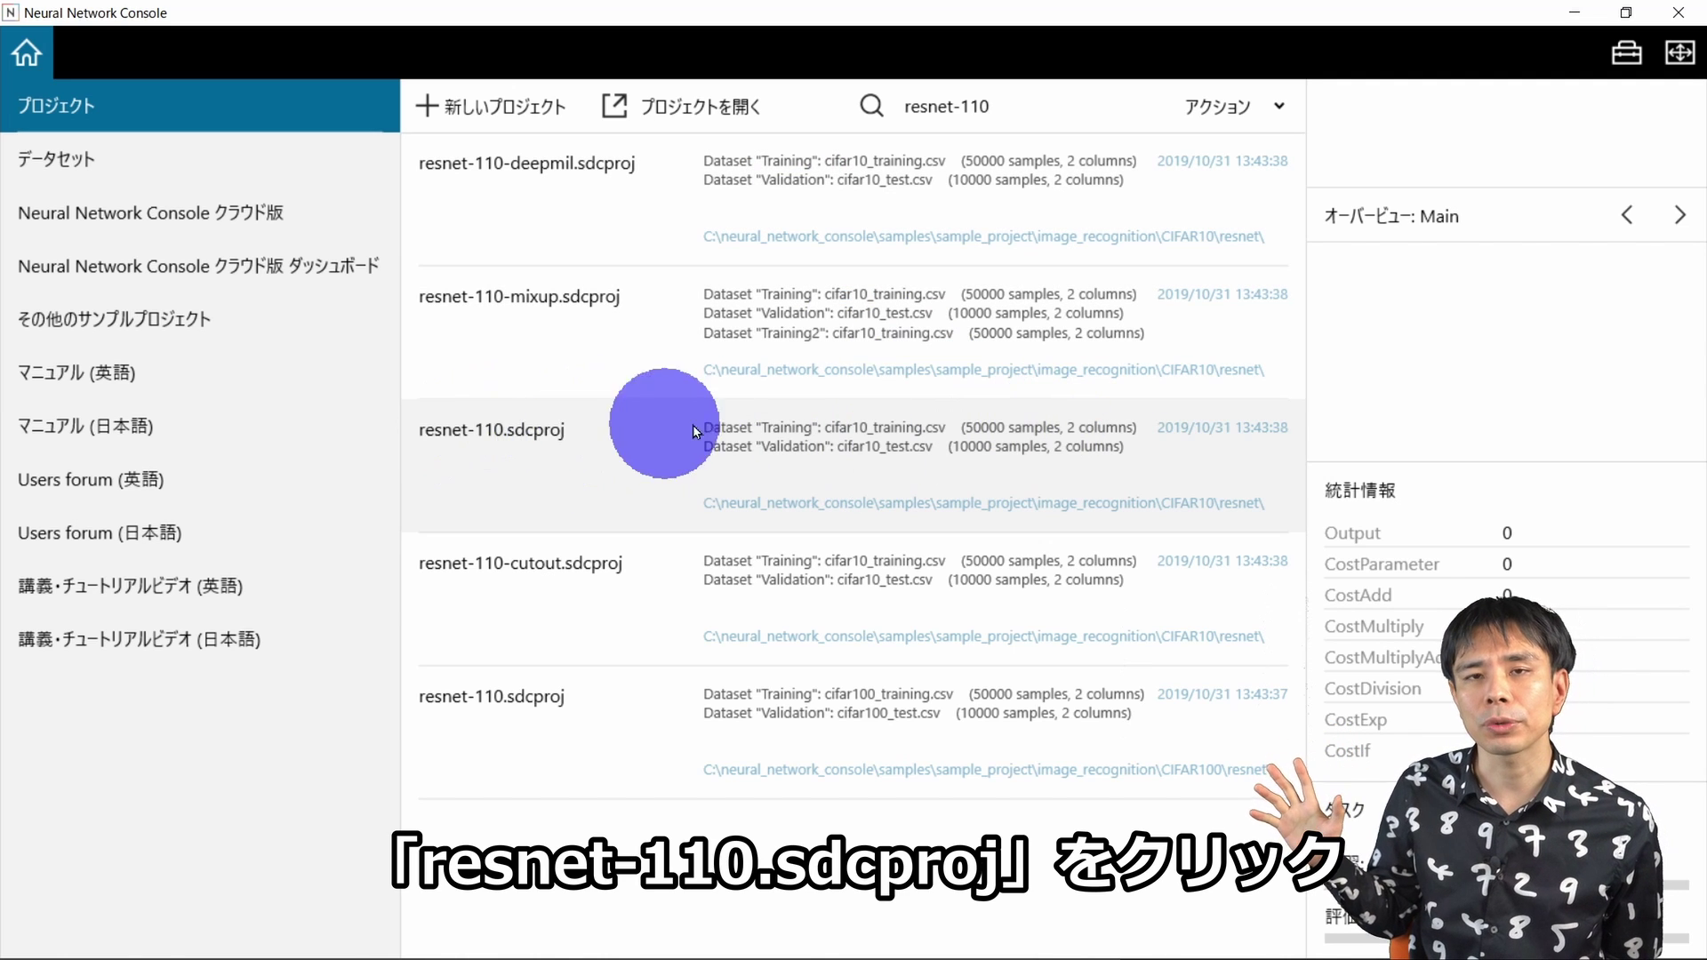
click(606, 434)
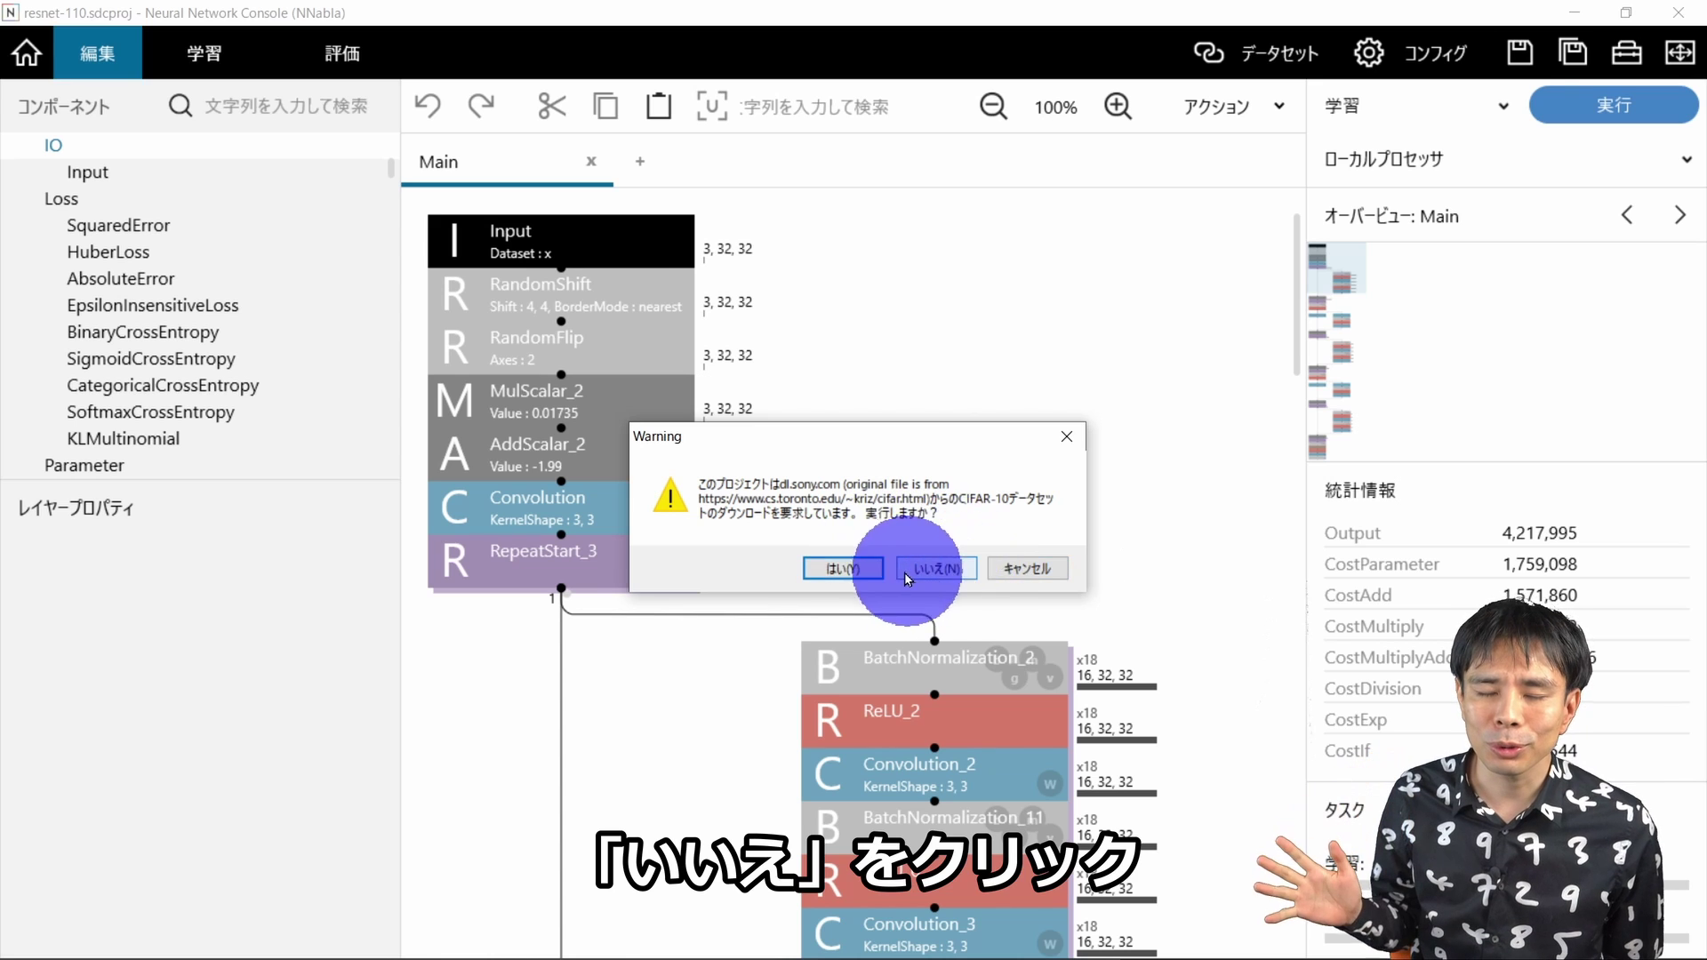
click(961, 574)
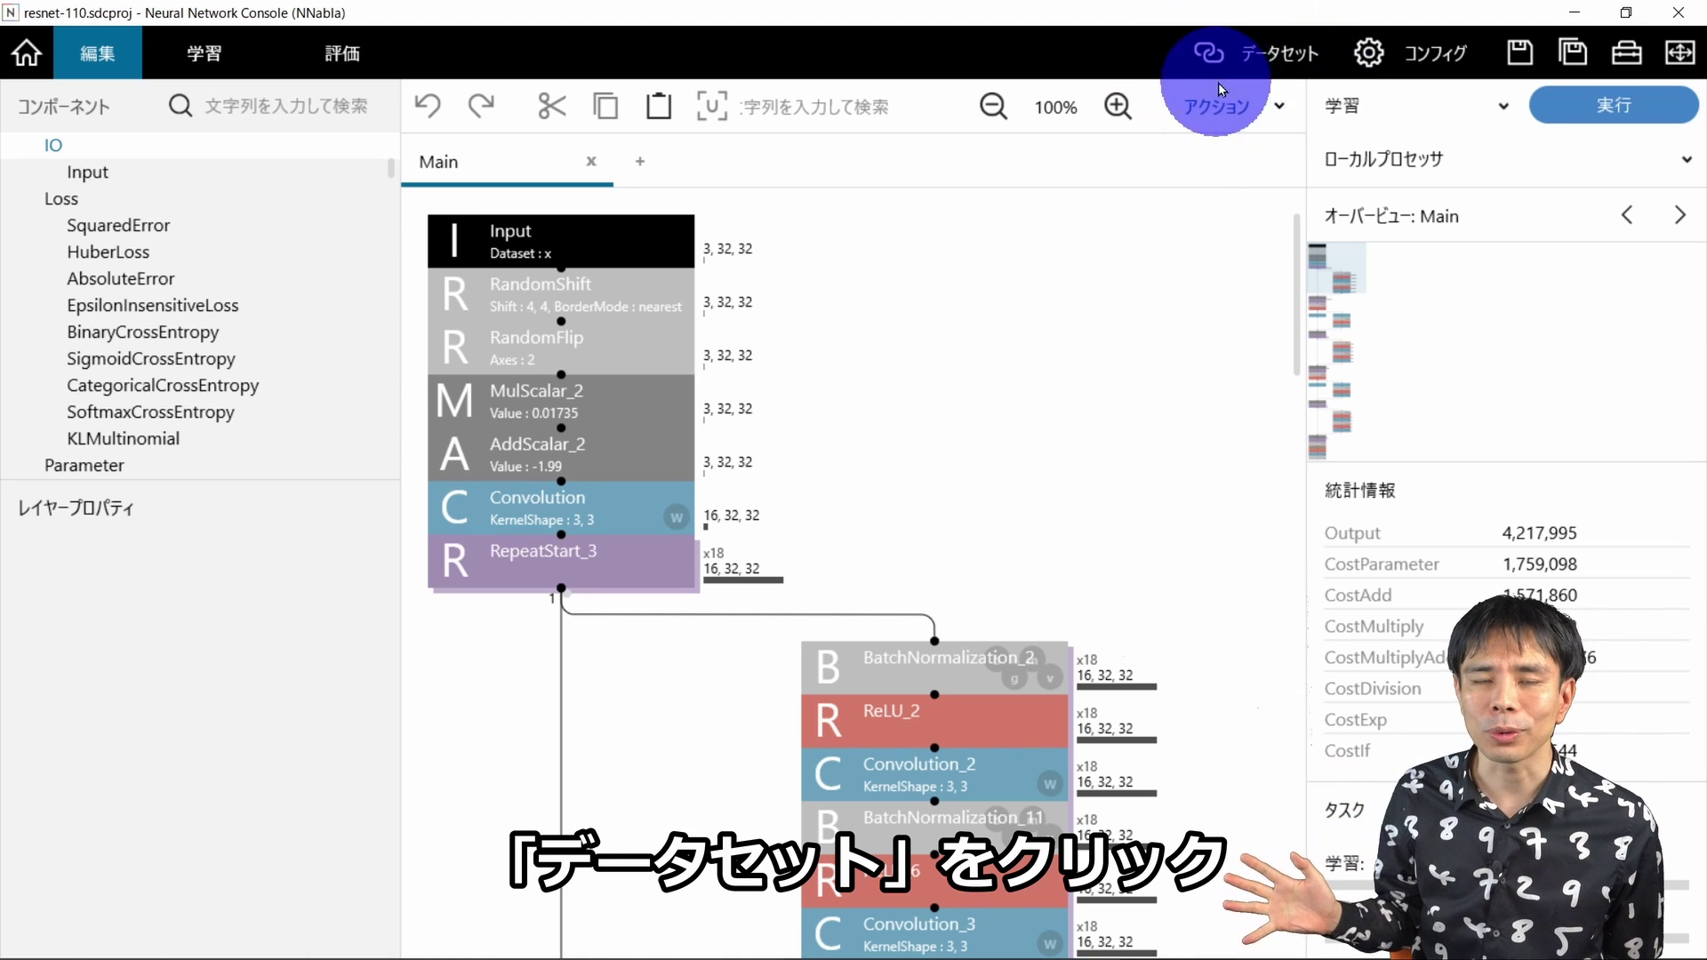
- Assign the handpose train.csv as the project's Training dataset
click(1298, 56)
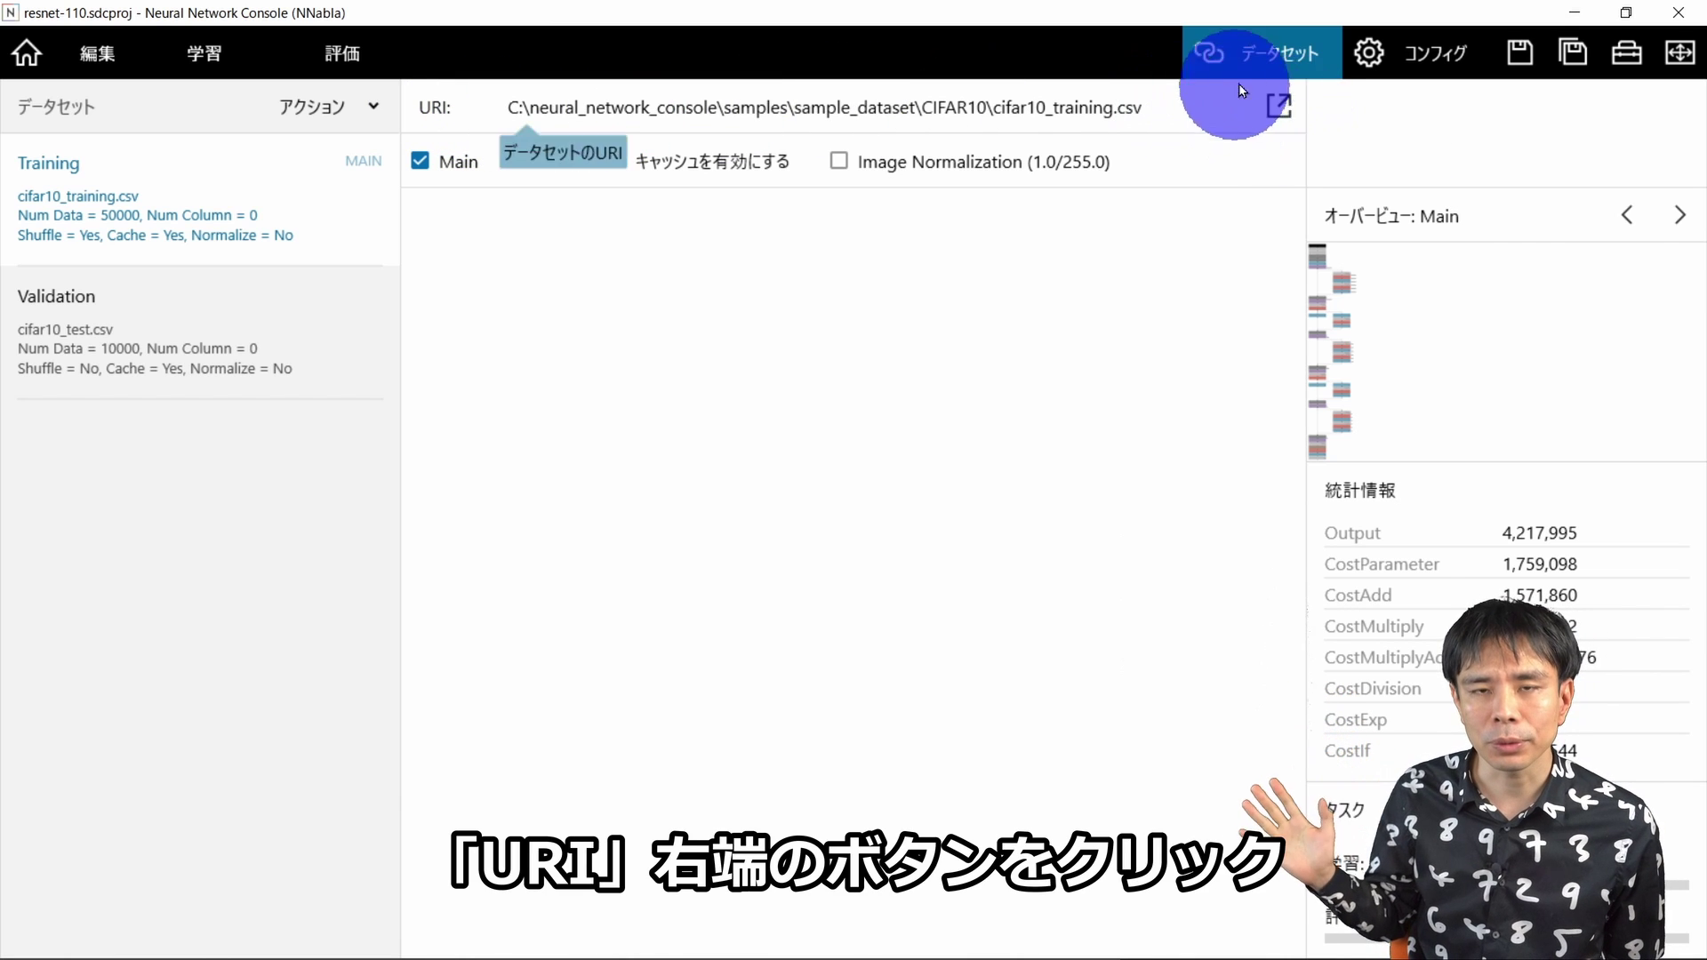
click(1283, 108)
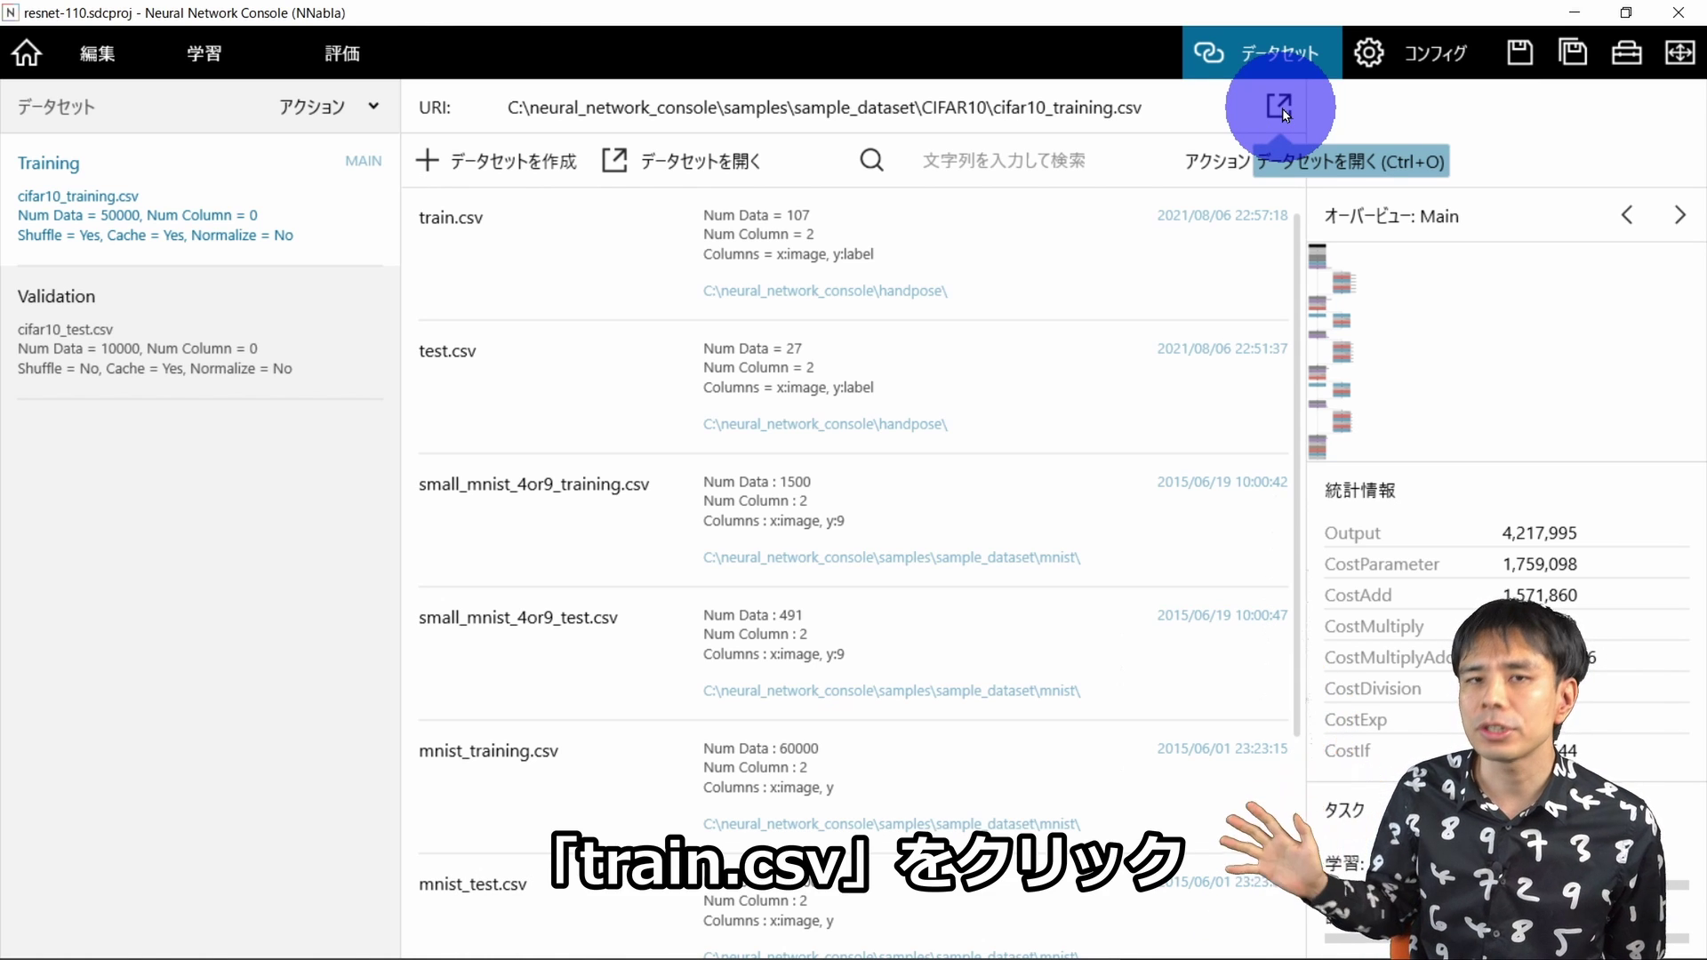
click(988, 237)
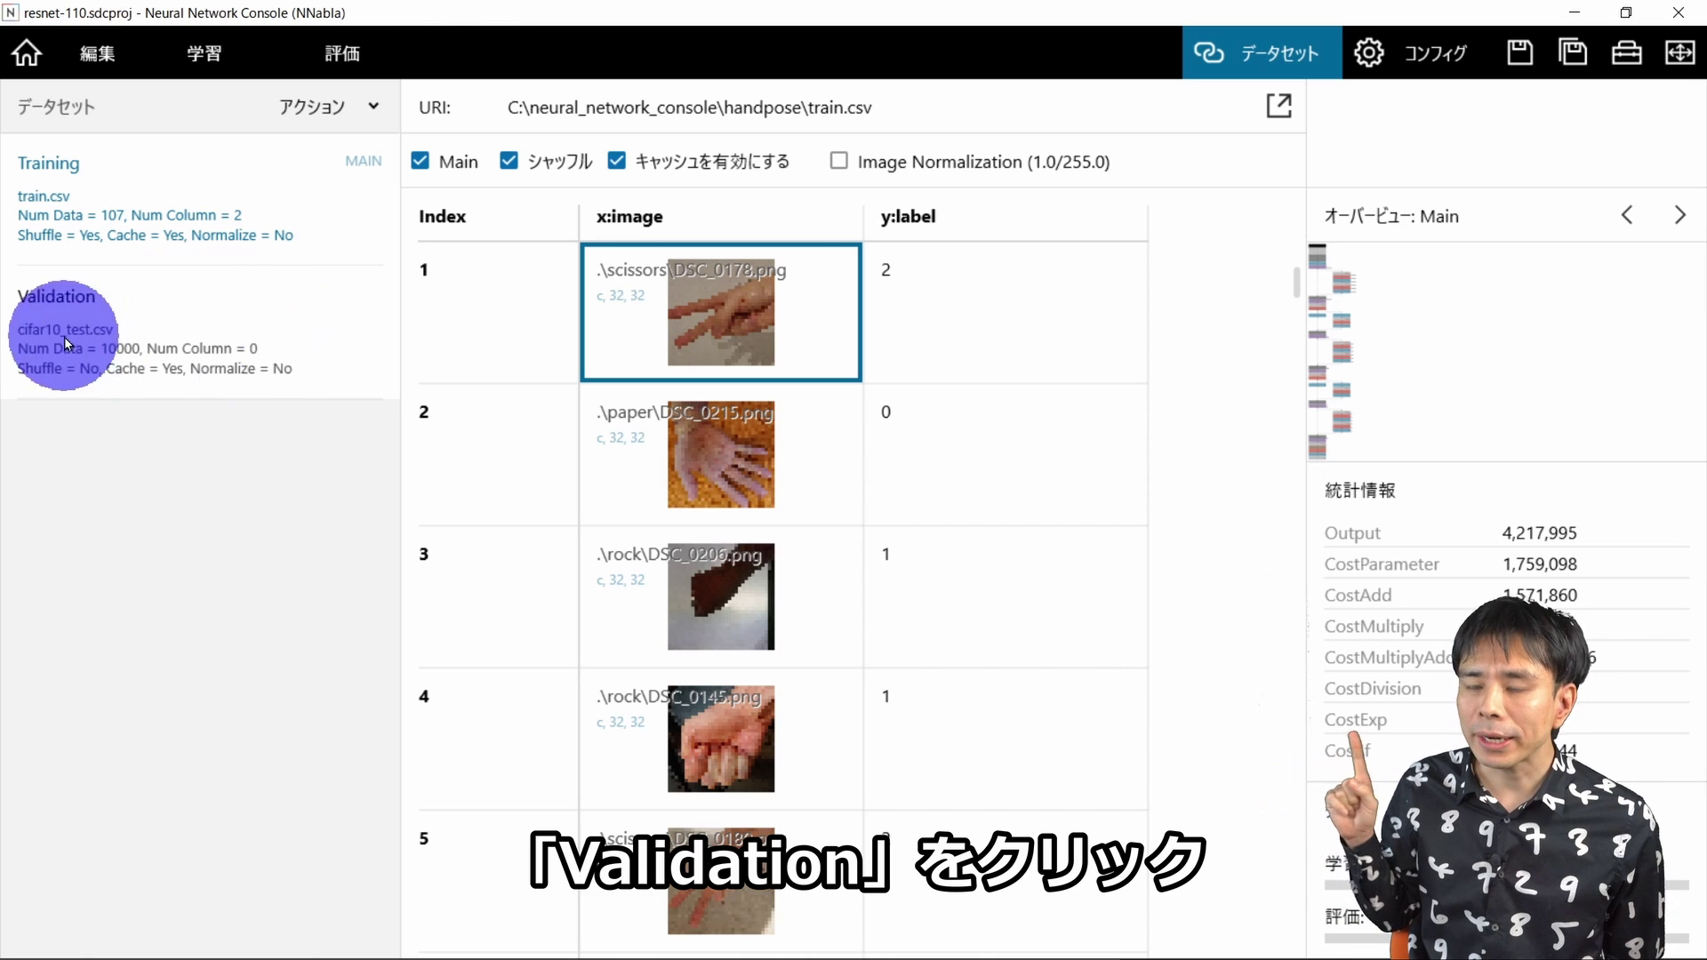
- Assign the handpose test.csv as the project's Validation dataset
click(264, 350)
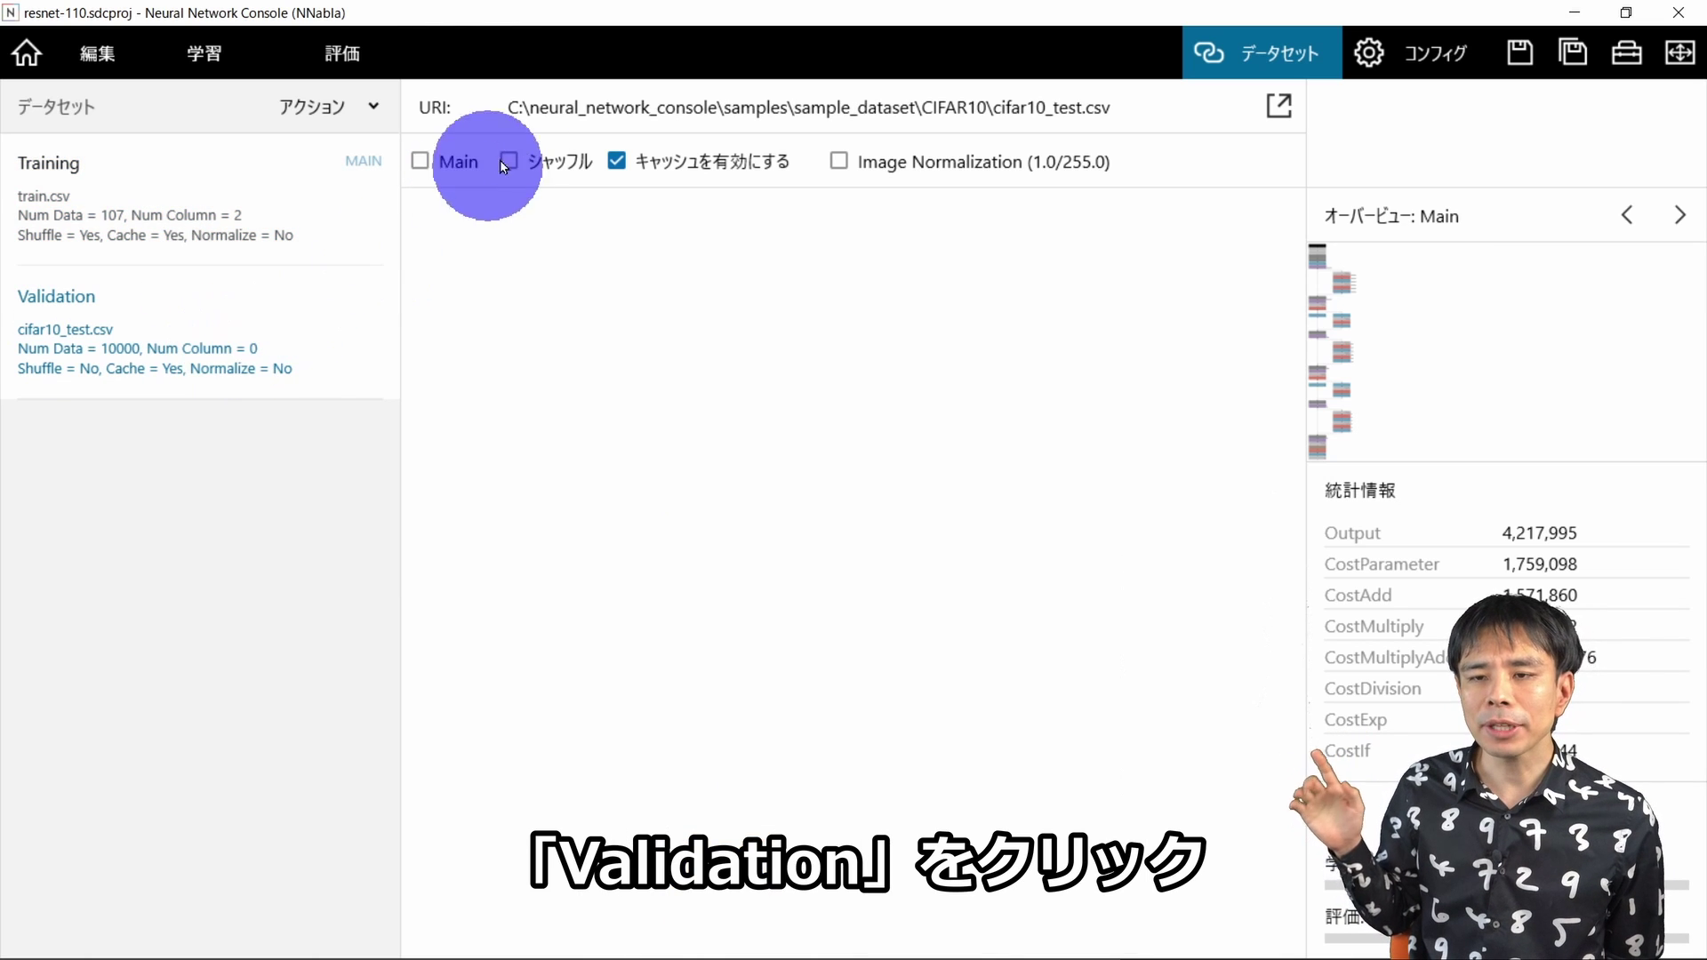
click(1274, 108)
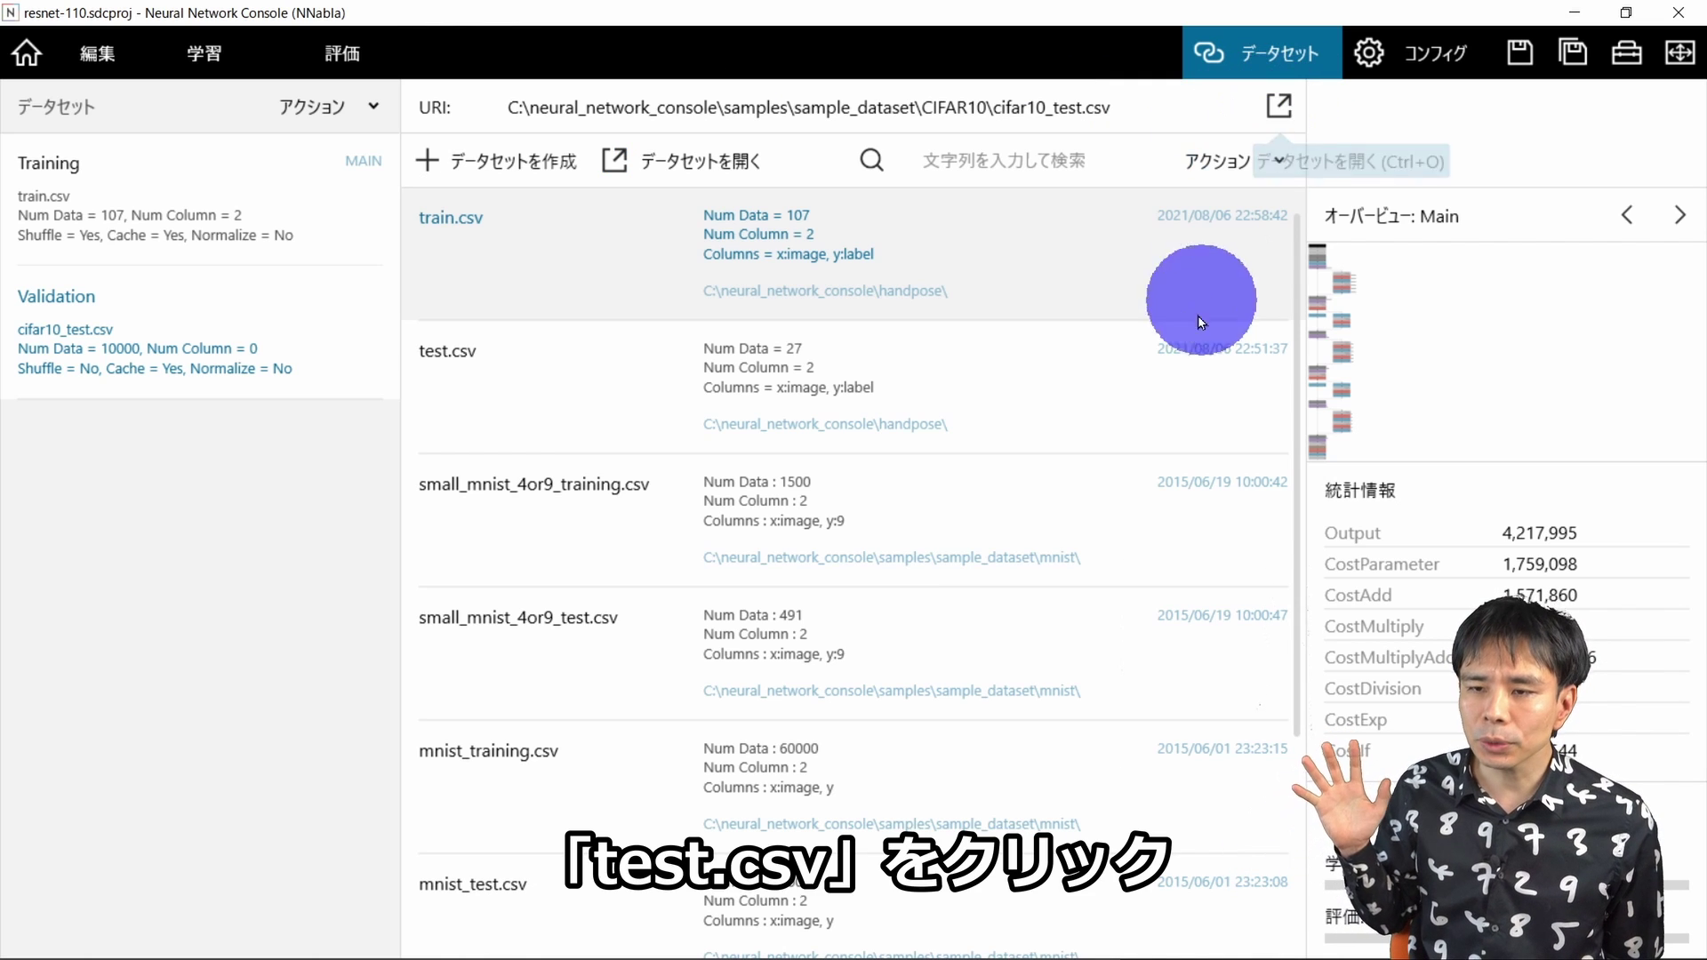
click(963, 377)
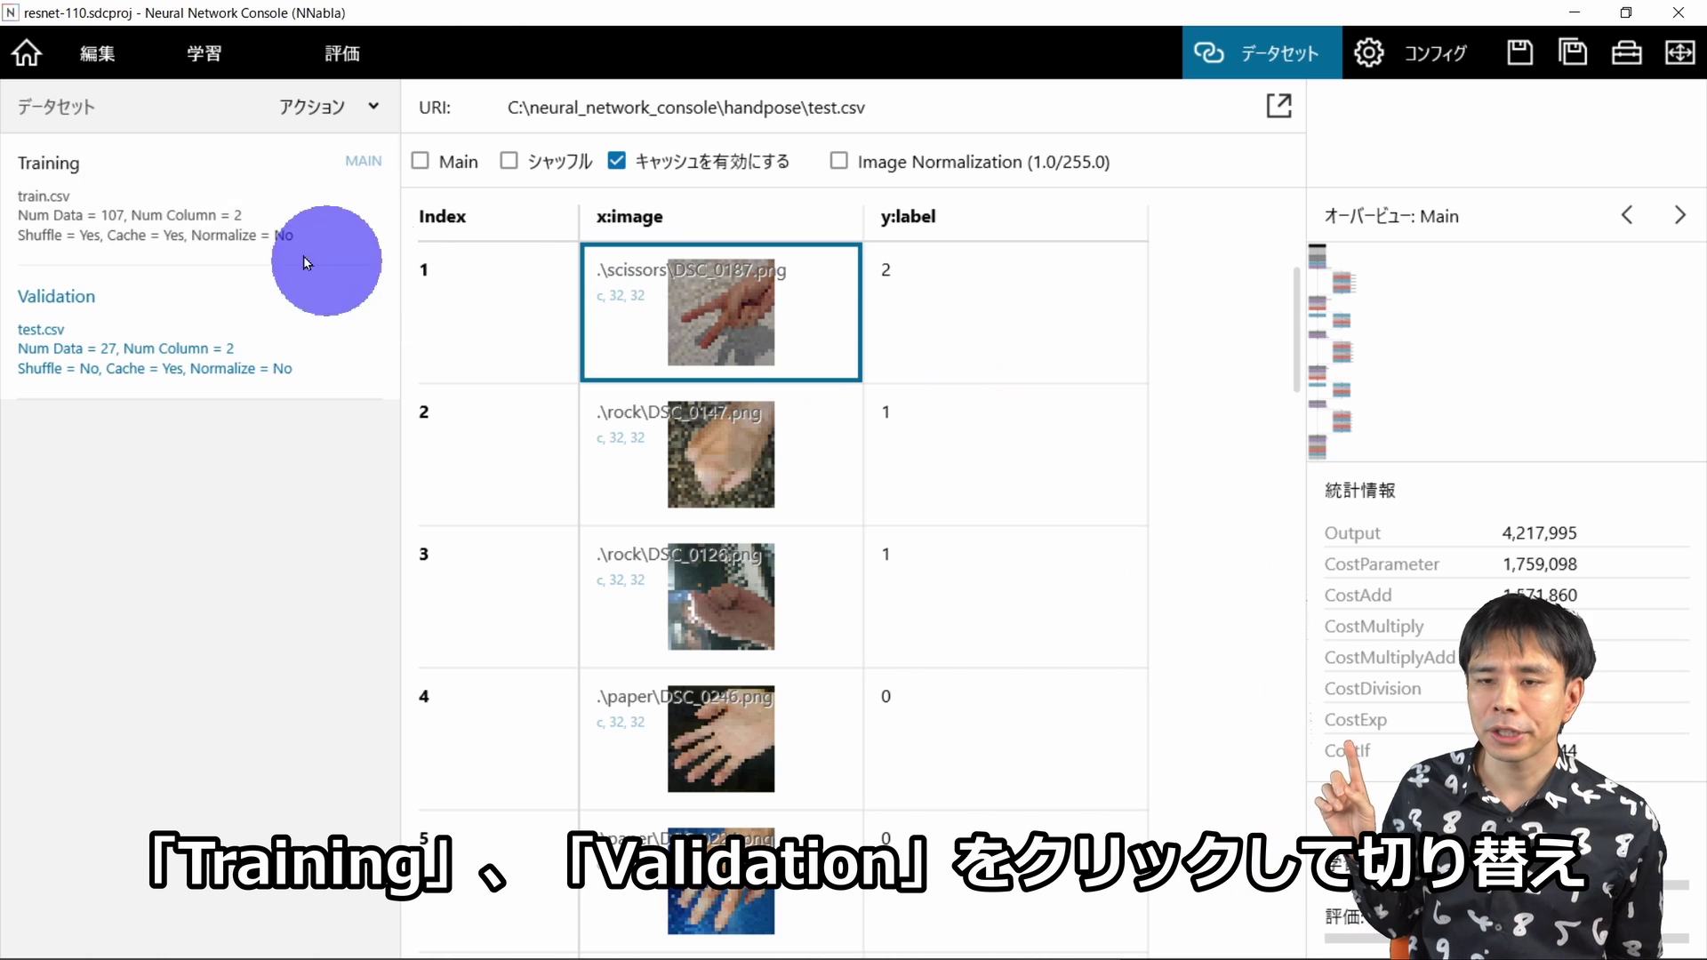
- Compare the Training and Validation datasets, viewing each one's images and labels through to the last row
click(242, 227)
click(231, 325)
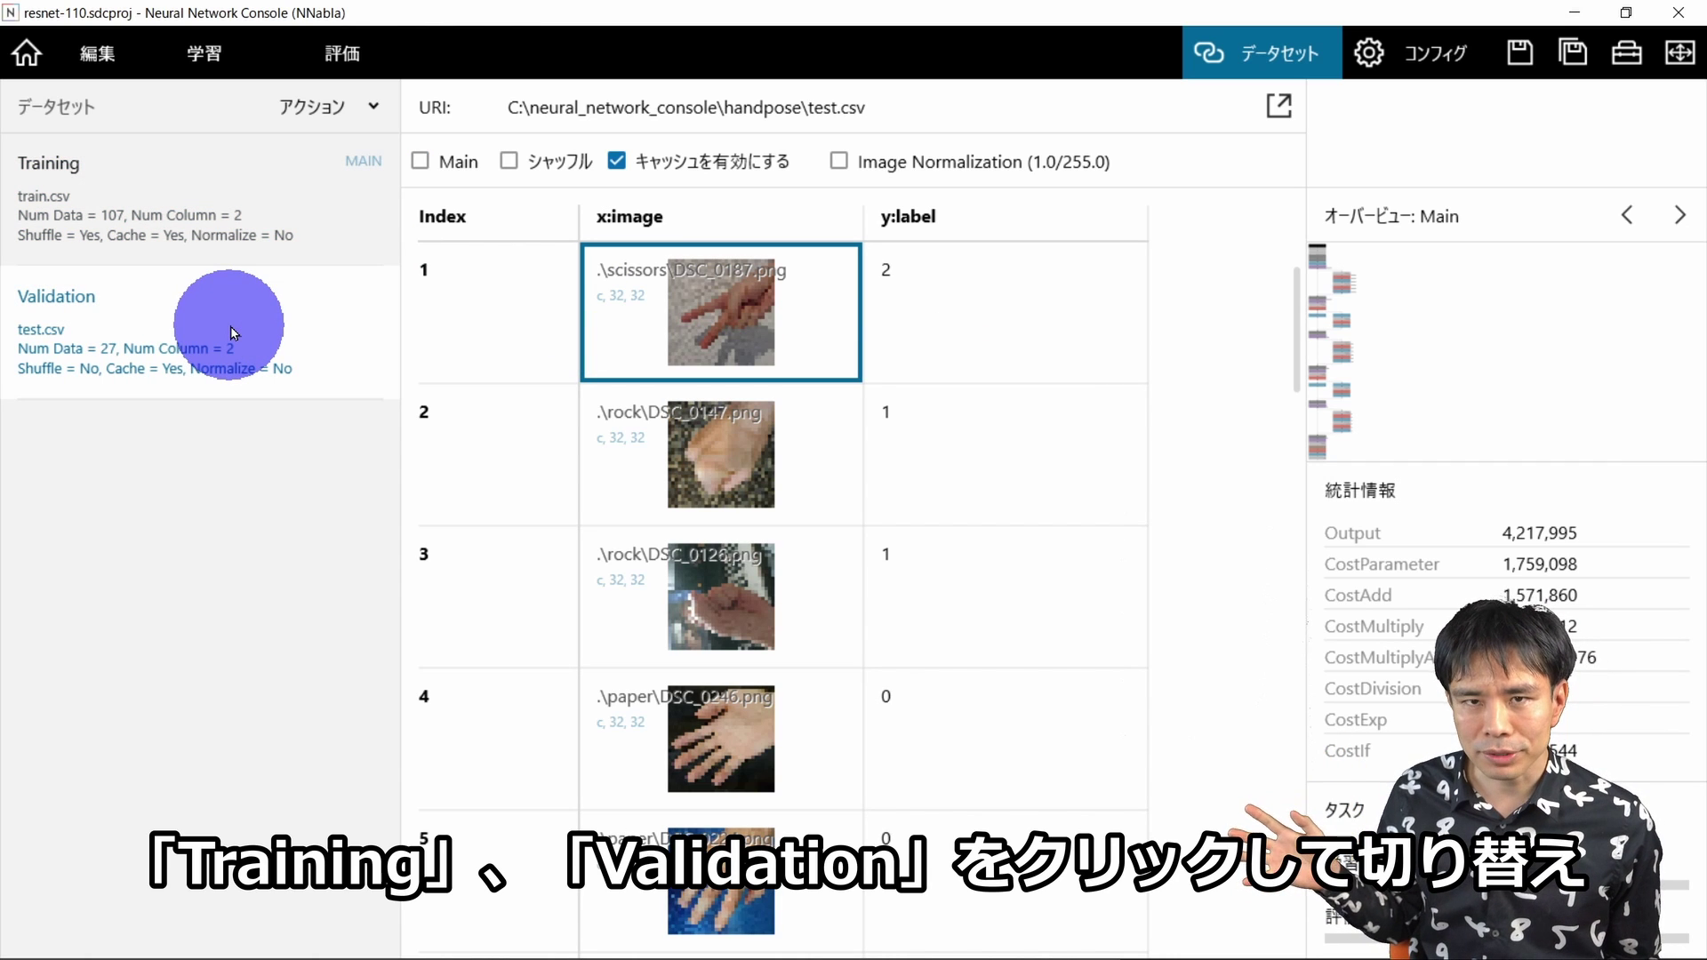
click(297, 229)
drag(1296, 275, 1119, 950)
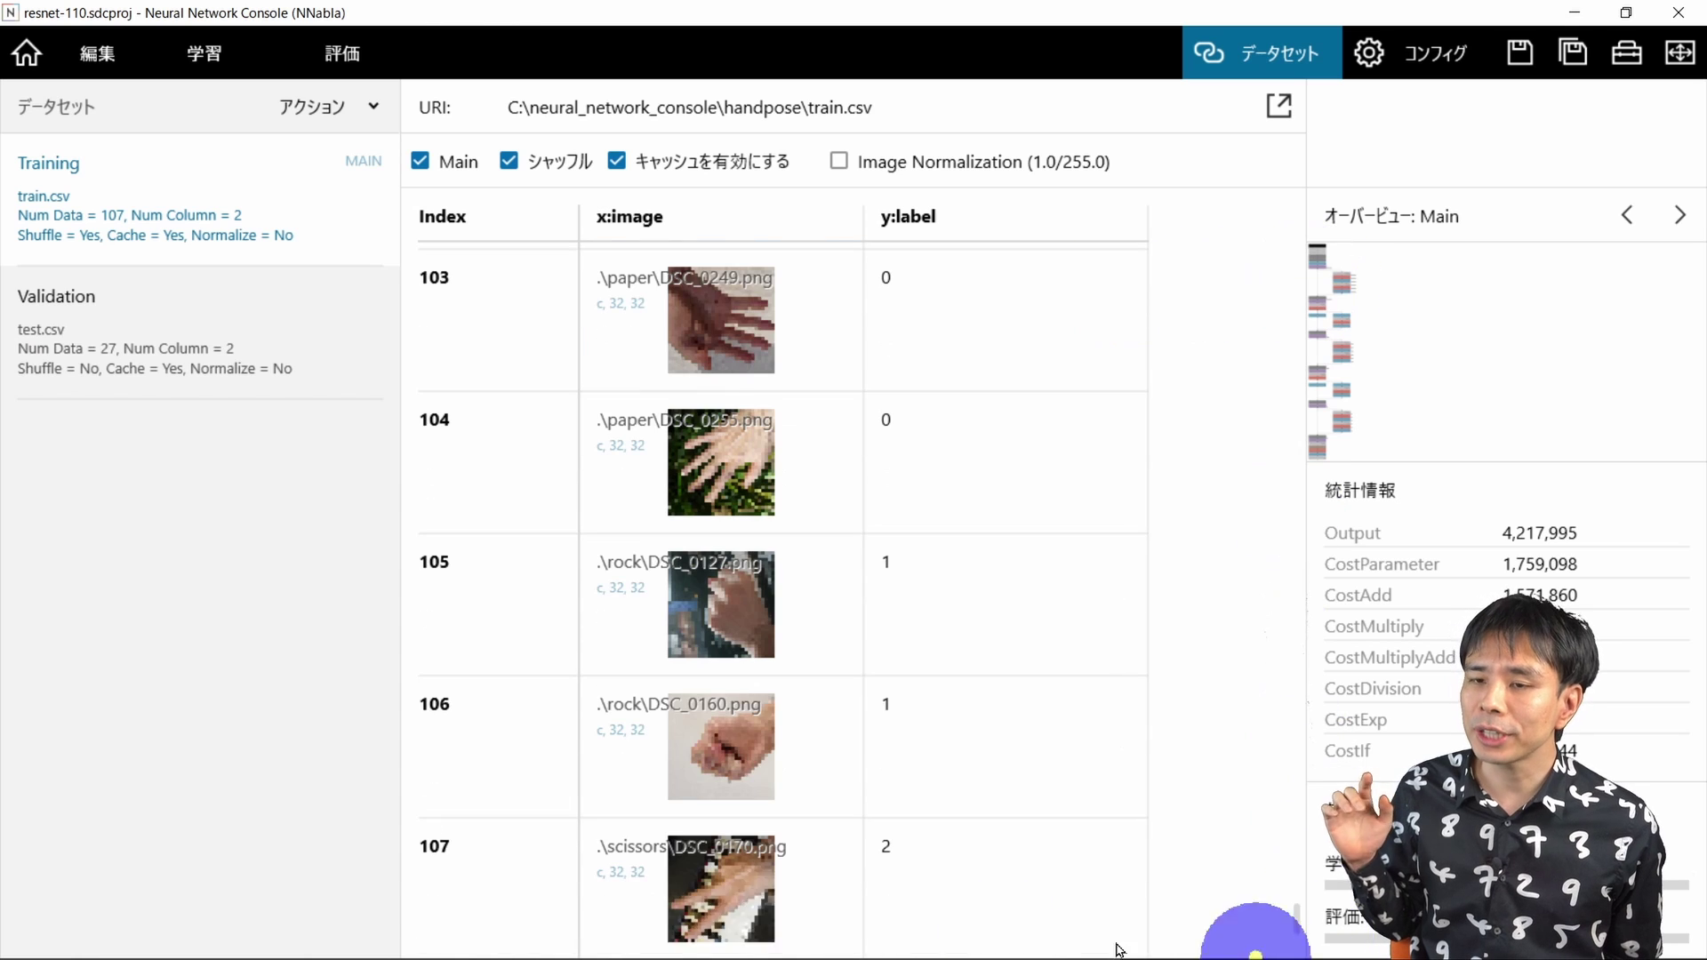
click(263, 306)
drag(1298, 250, 592, 906)
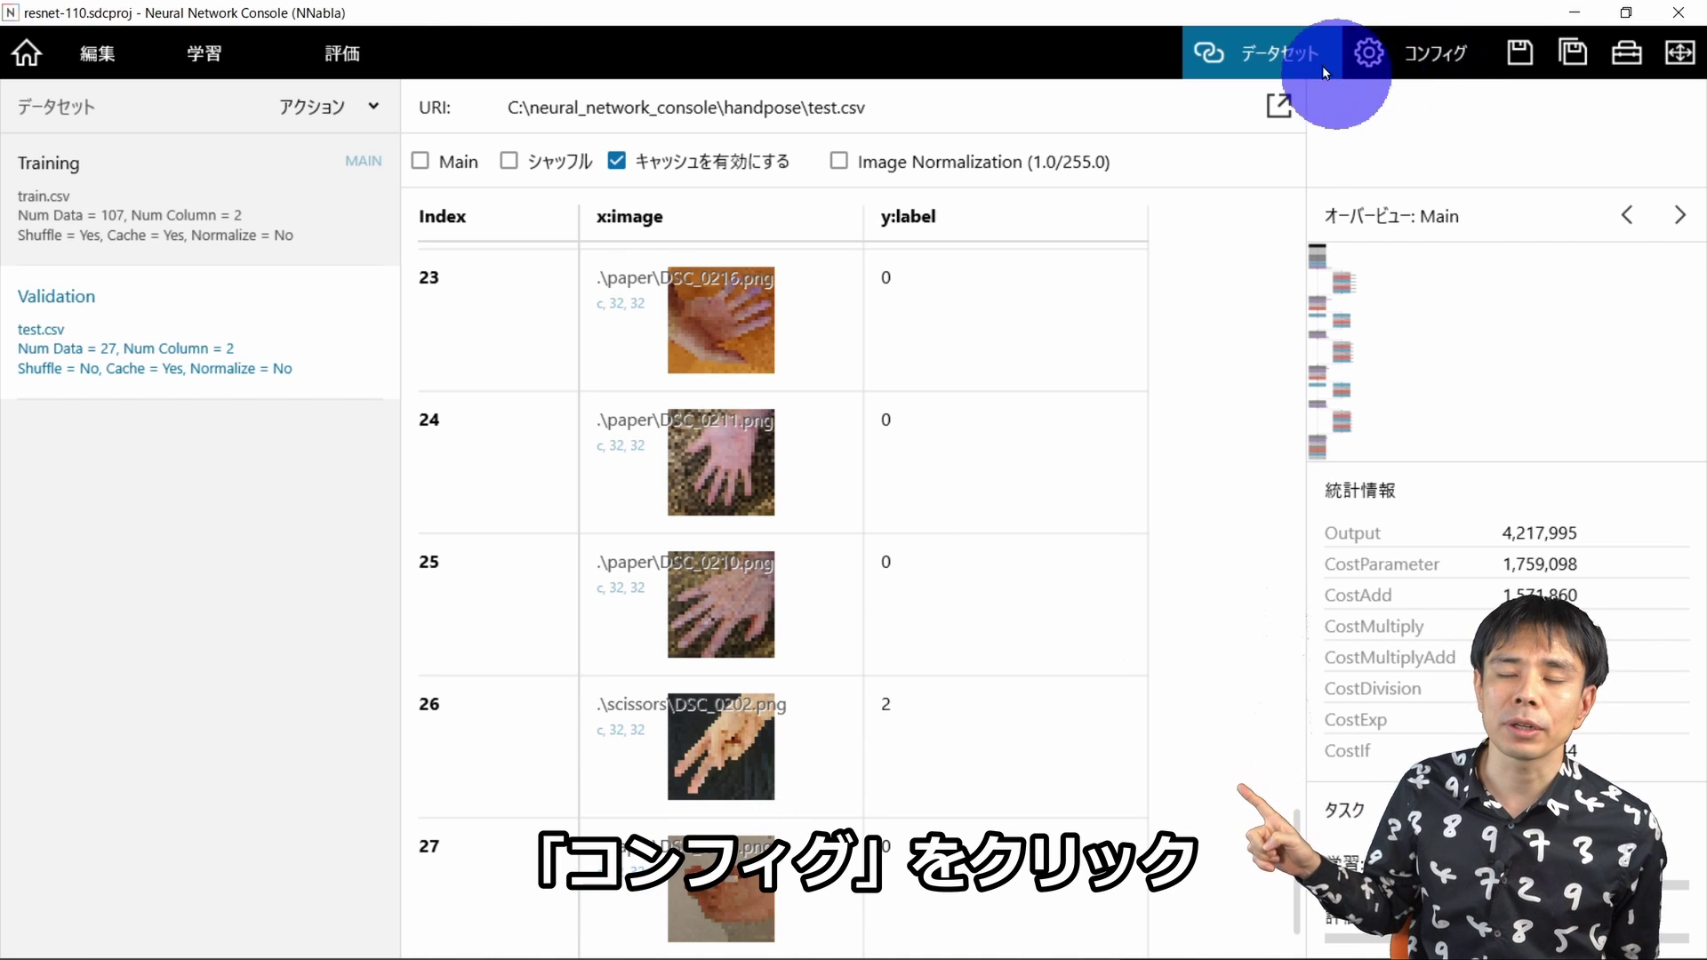
- Set the batch size to 16 in the project's Global Config
click(1455, 55)
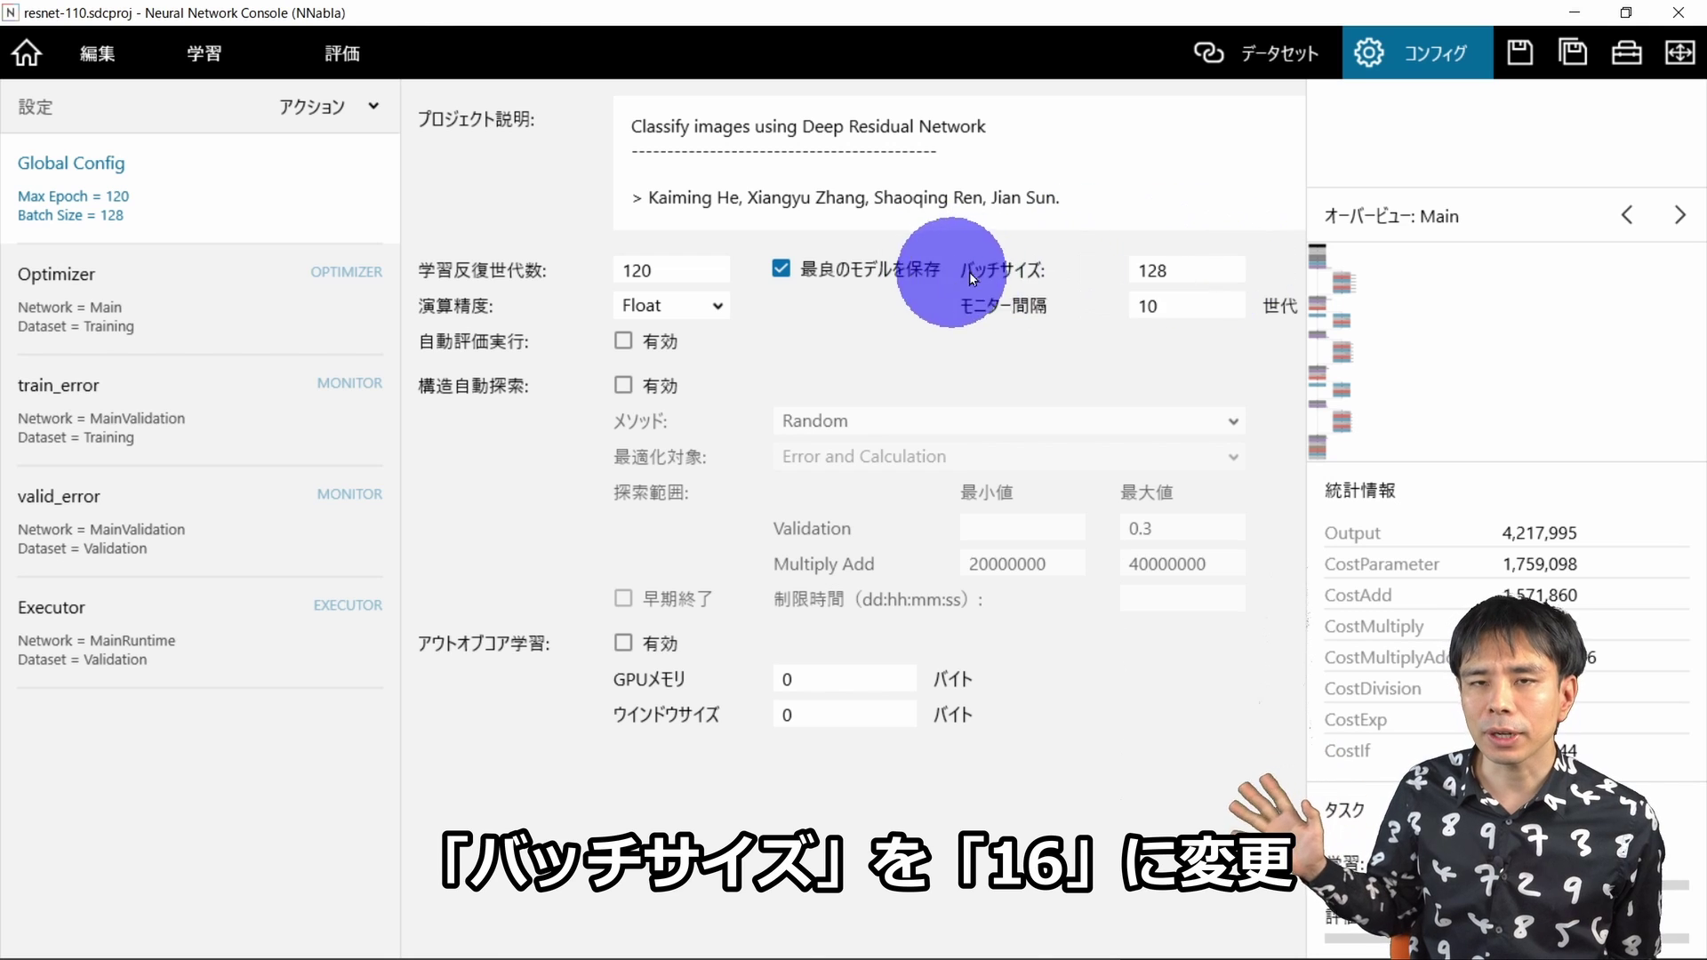
double_click(1251, 265)
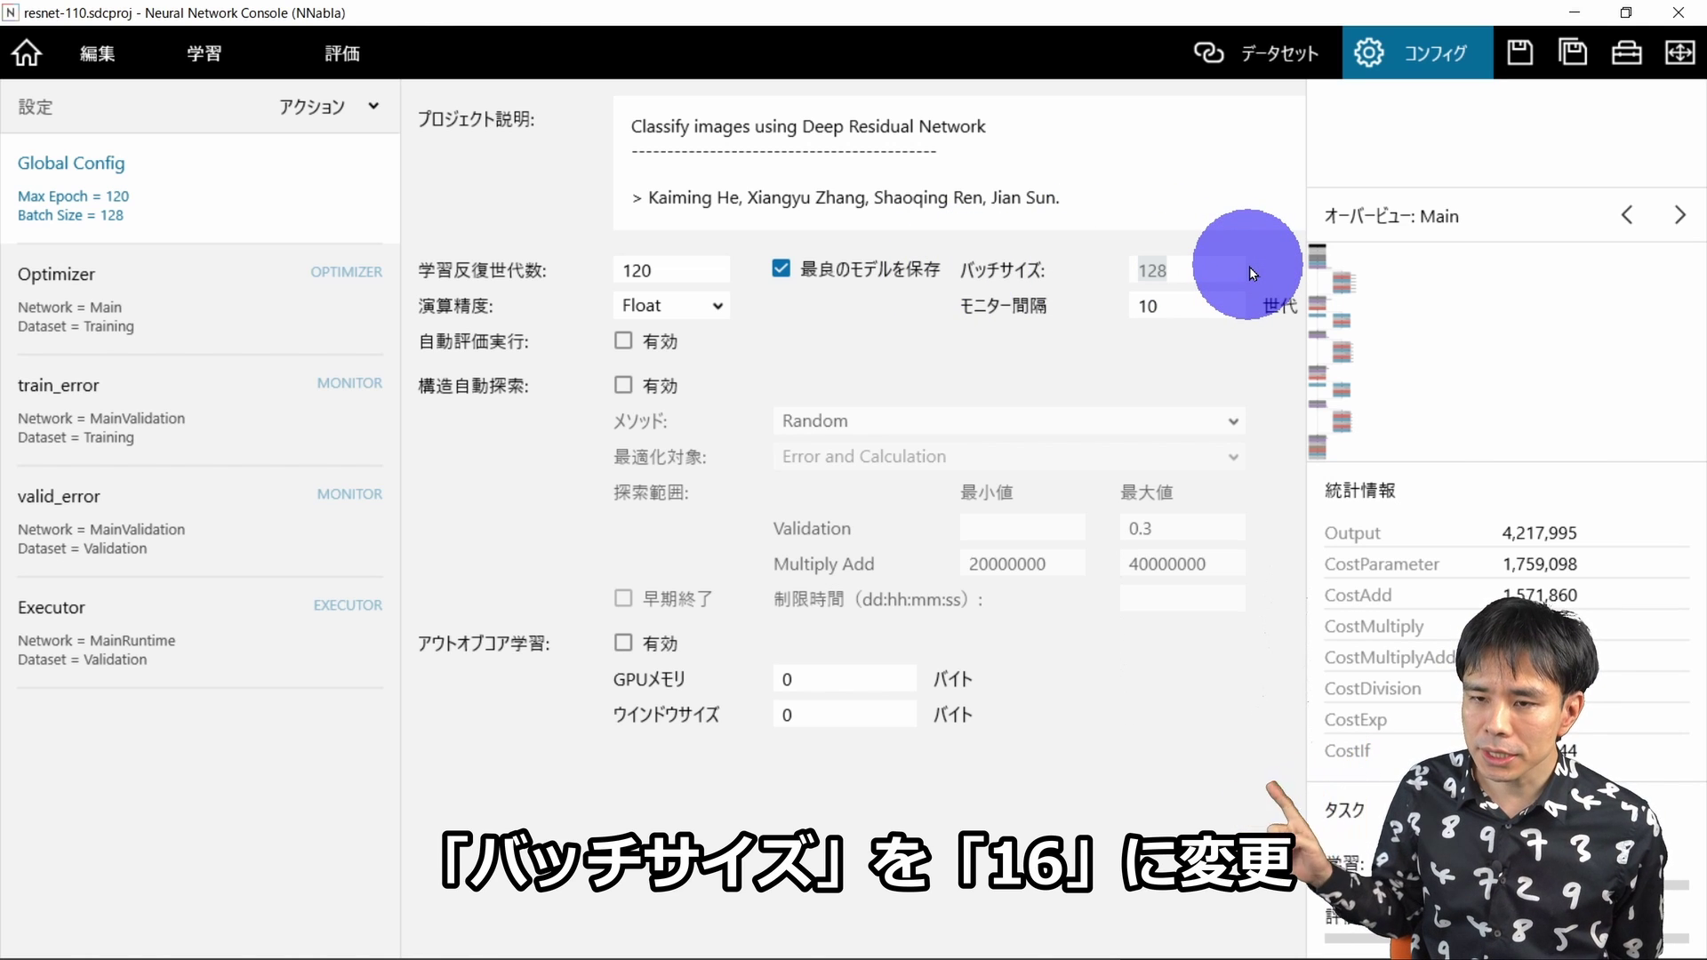
text(16)
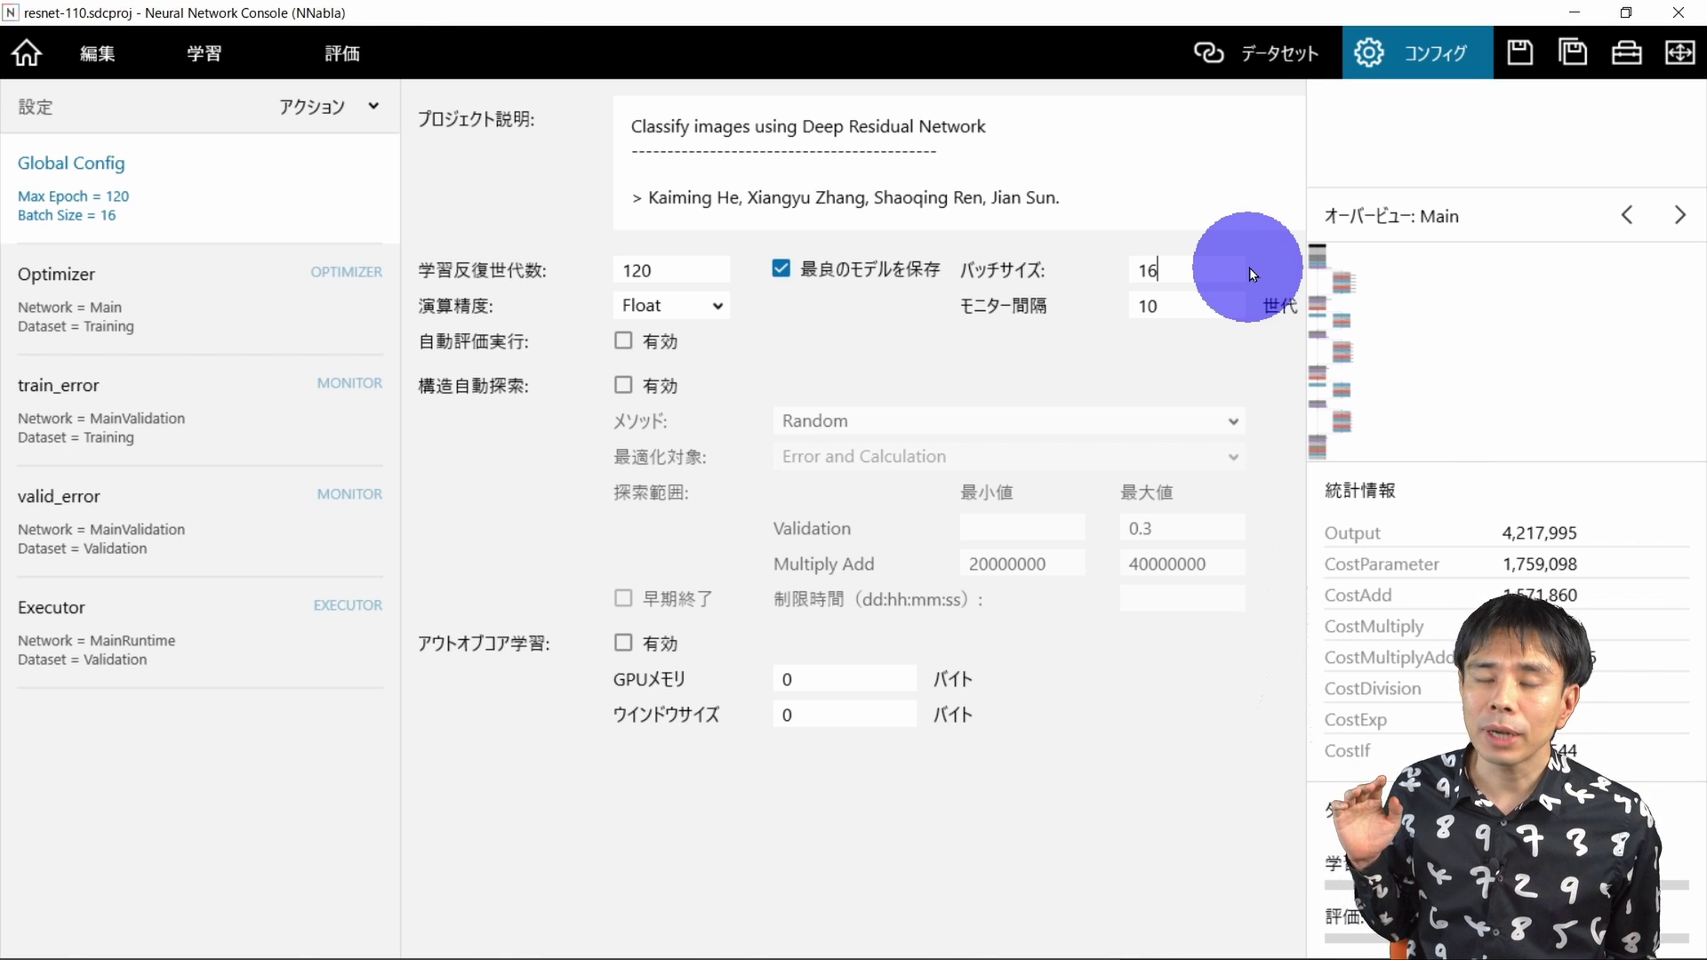
click(1118, 272)
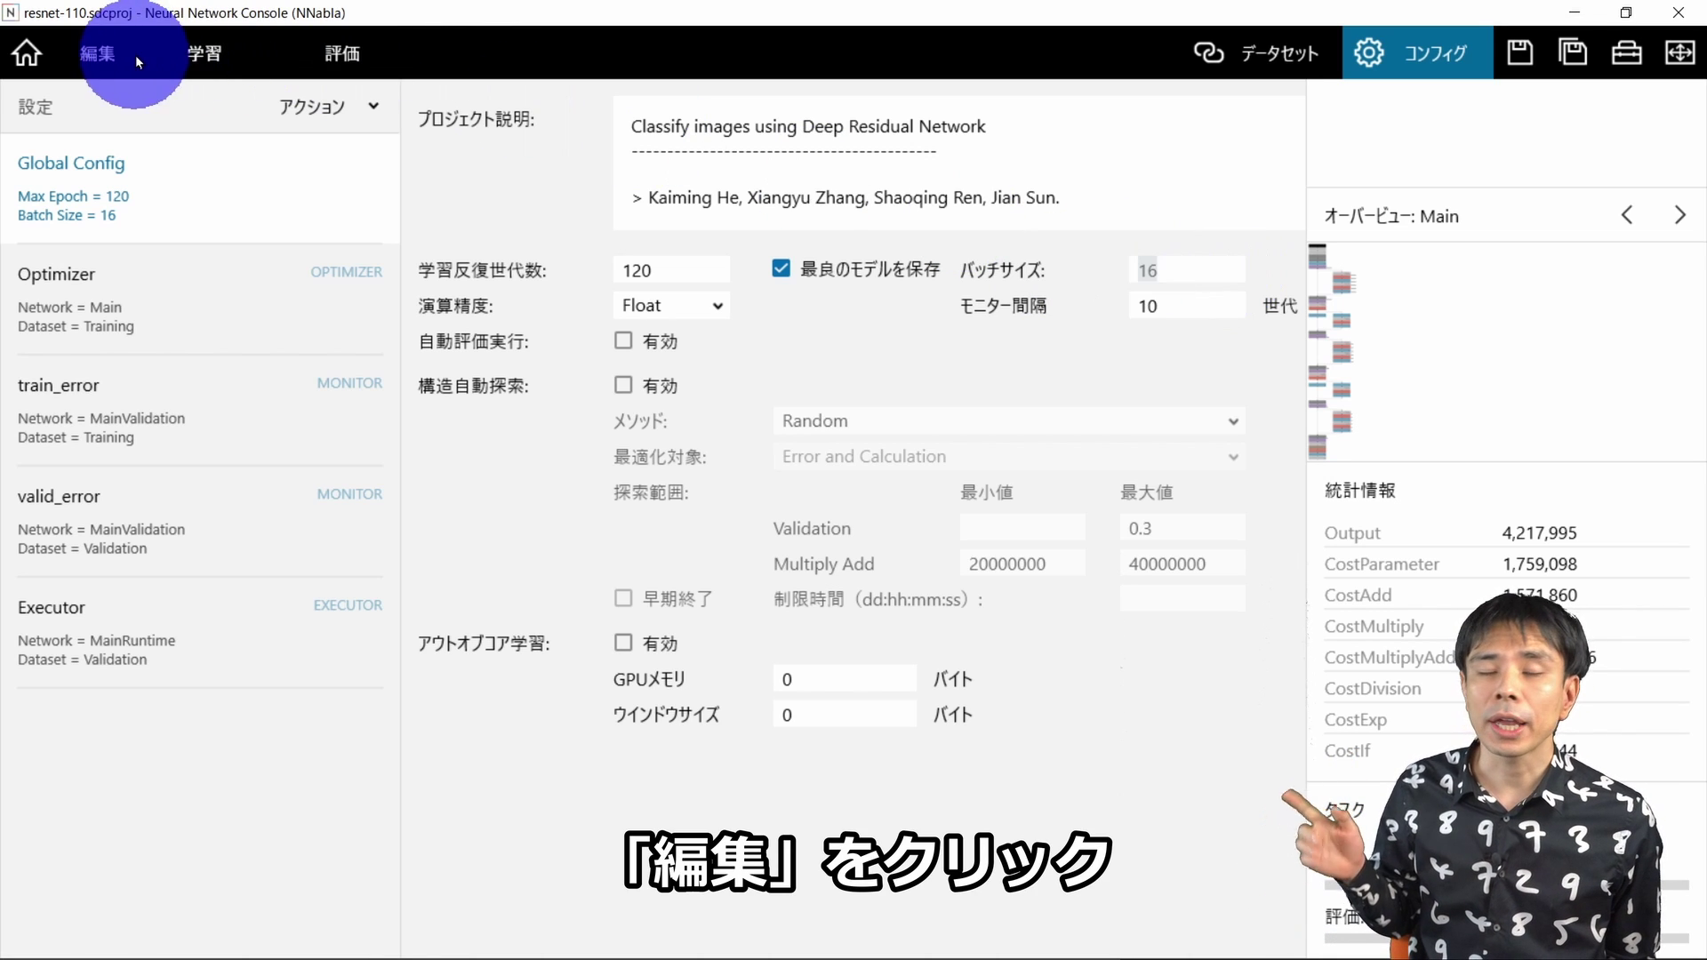
- Set the OutShape of the Affine layer near the end of the Main network to 3
click(106, 59)
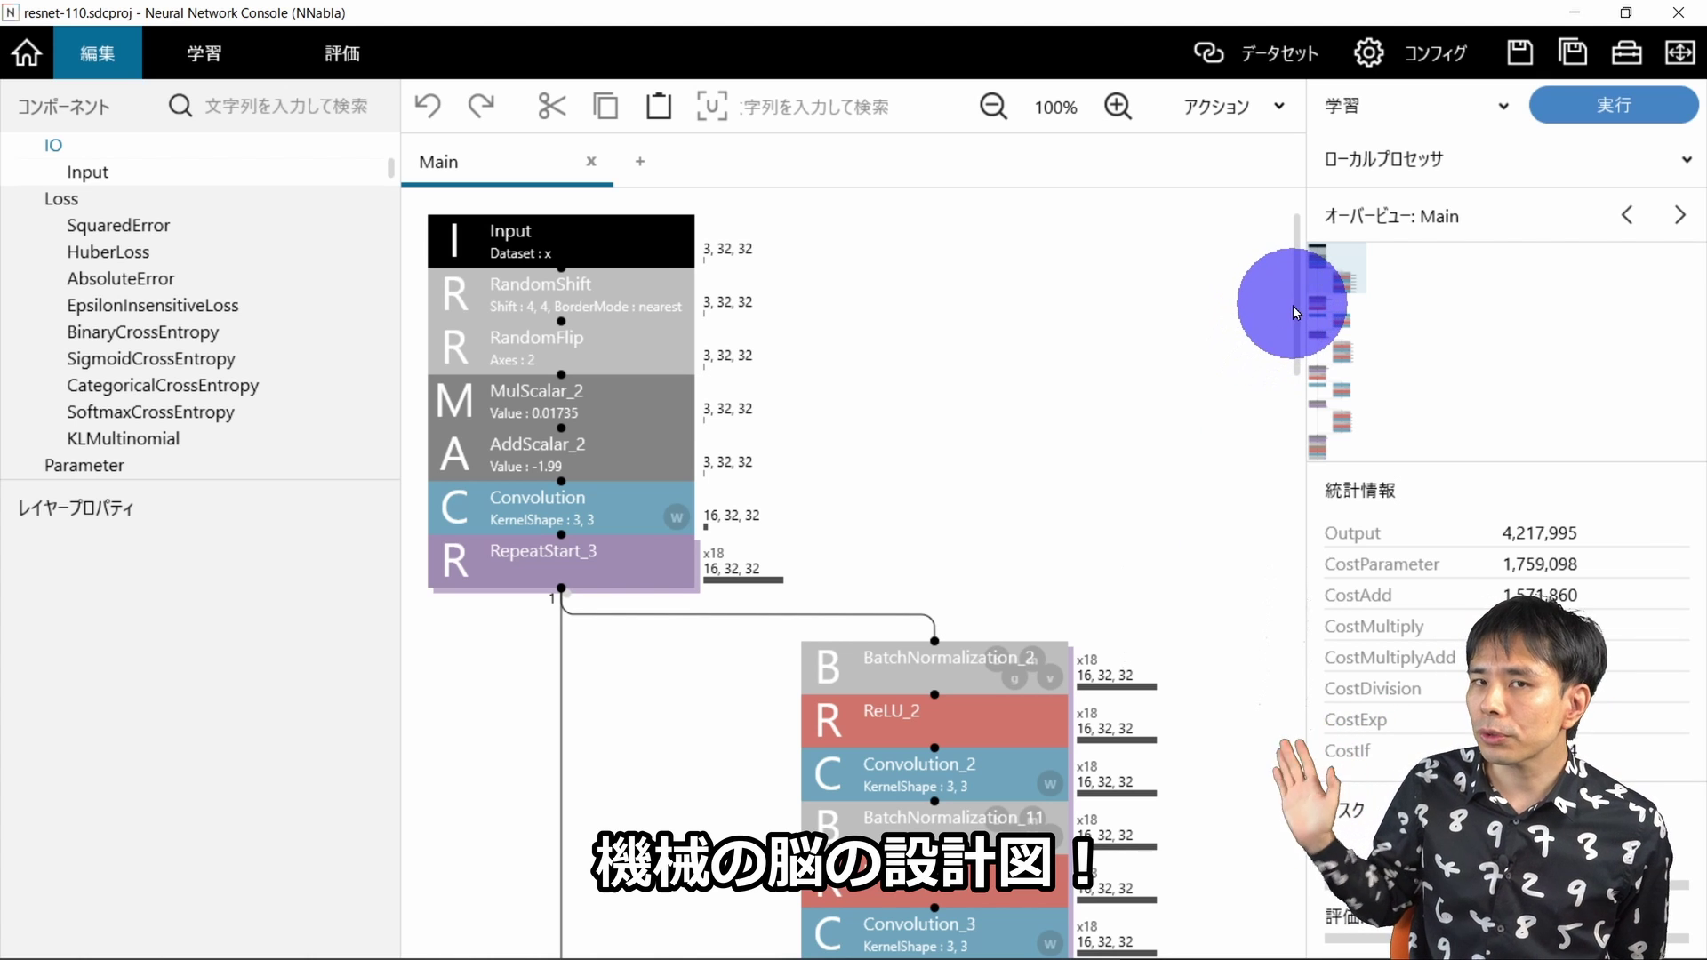
click(1295, 338)
drag(1296, 338, 1309, 885)
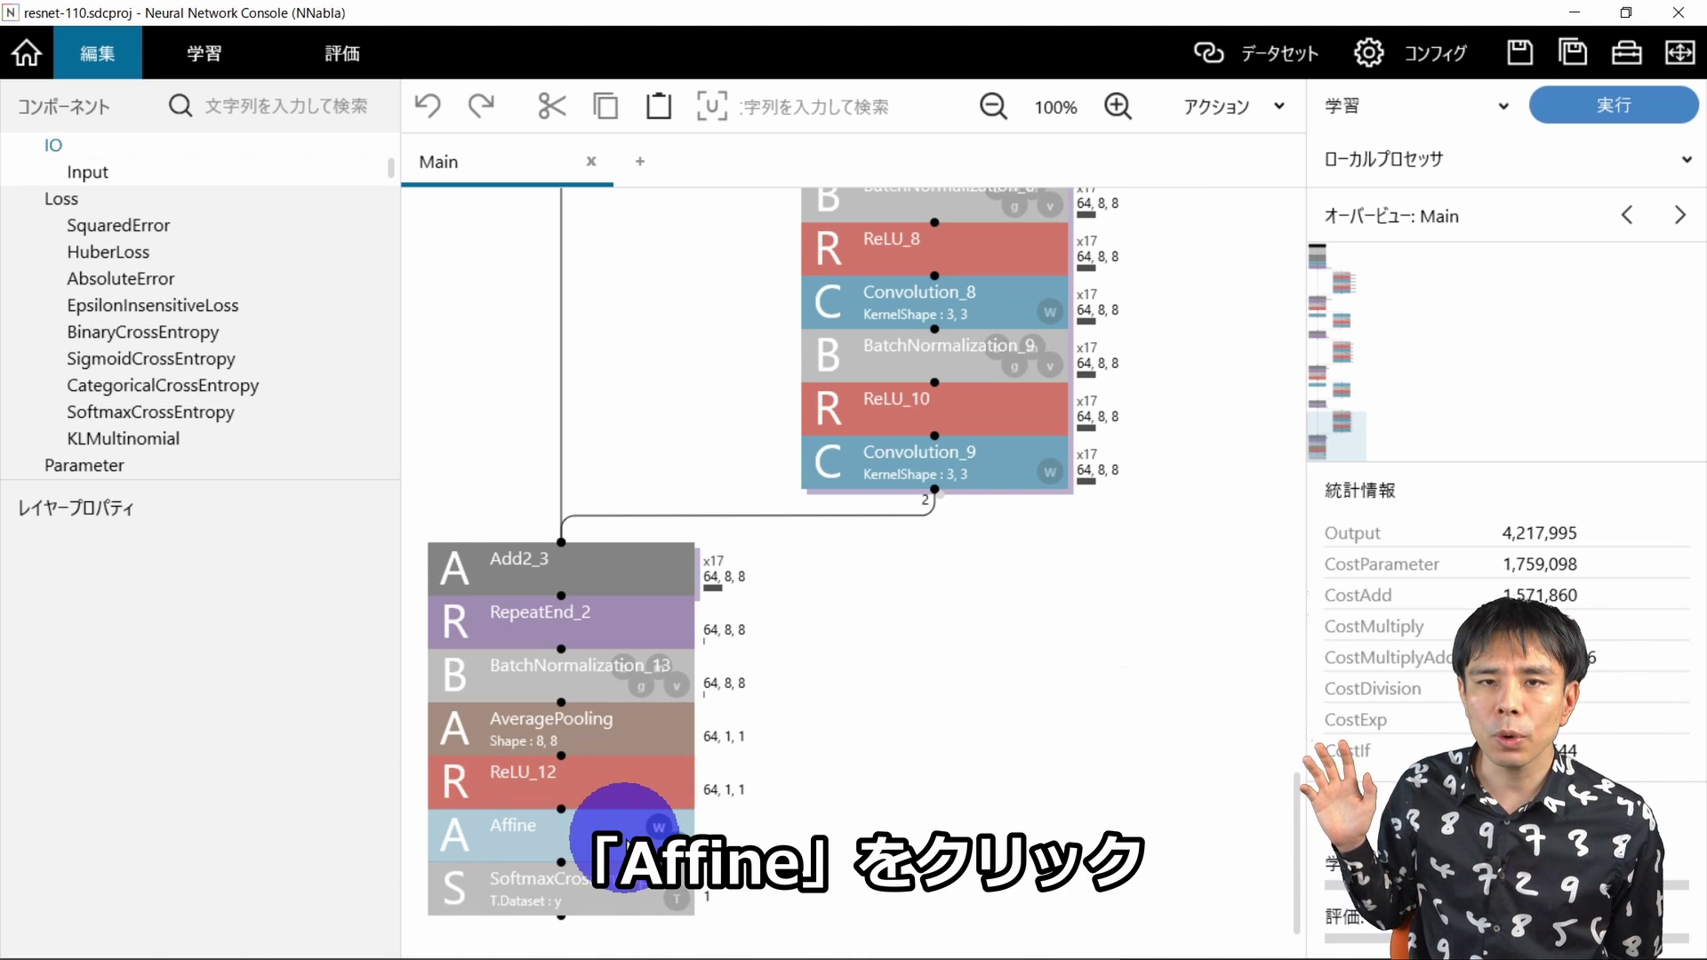
click(626, 843)
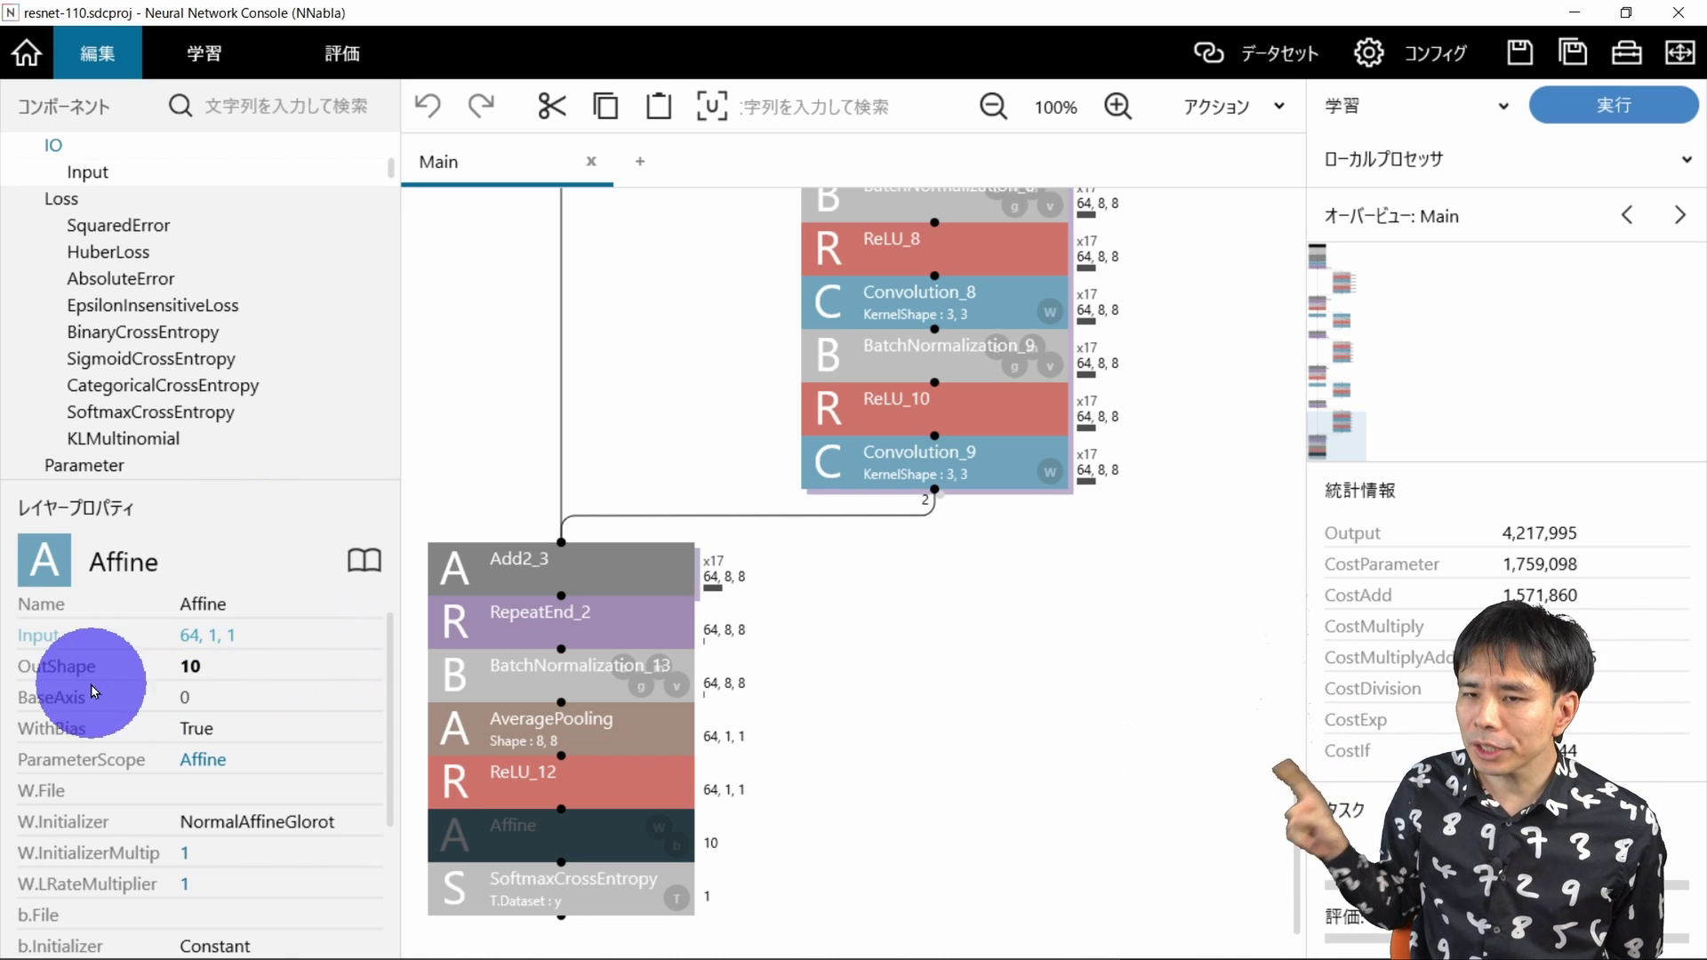
click(306, 674)
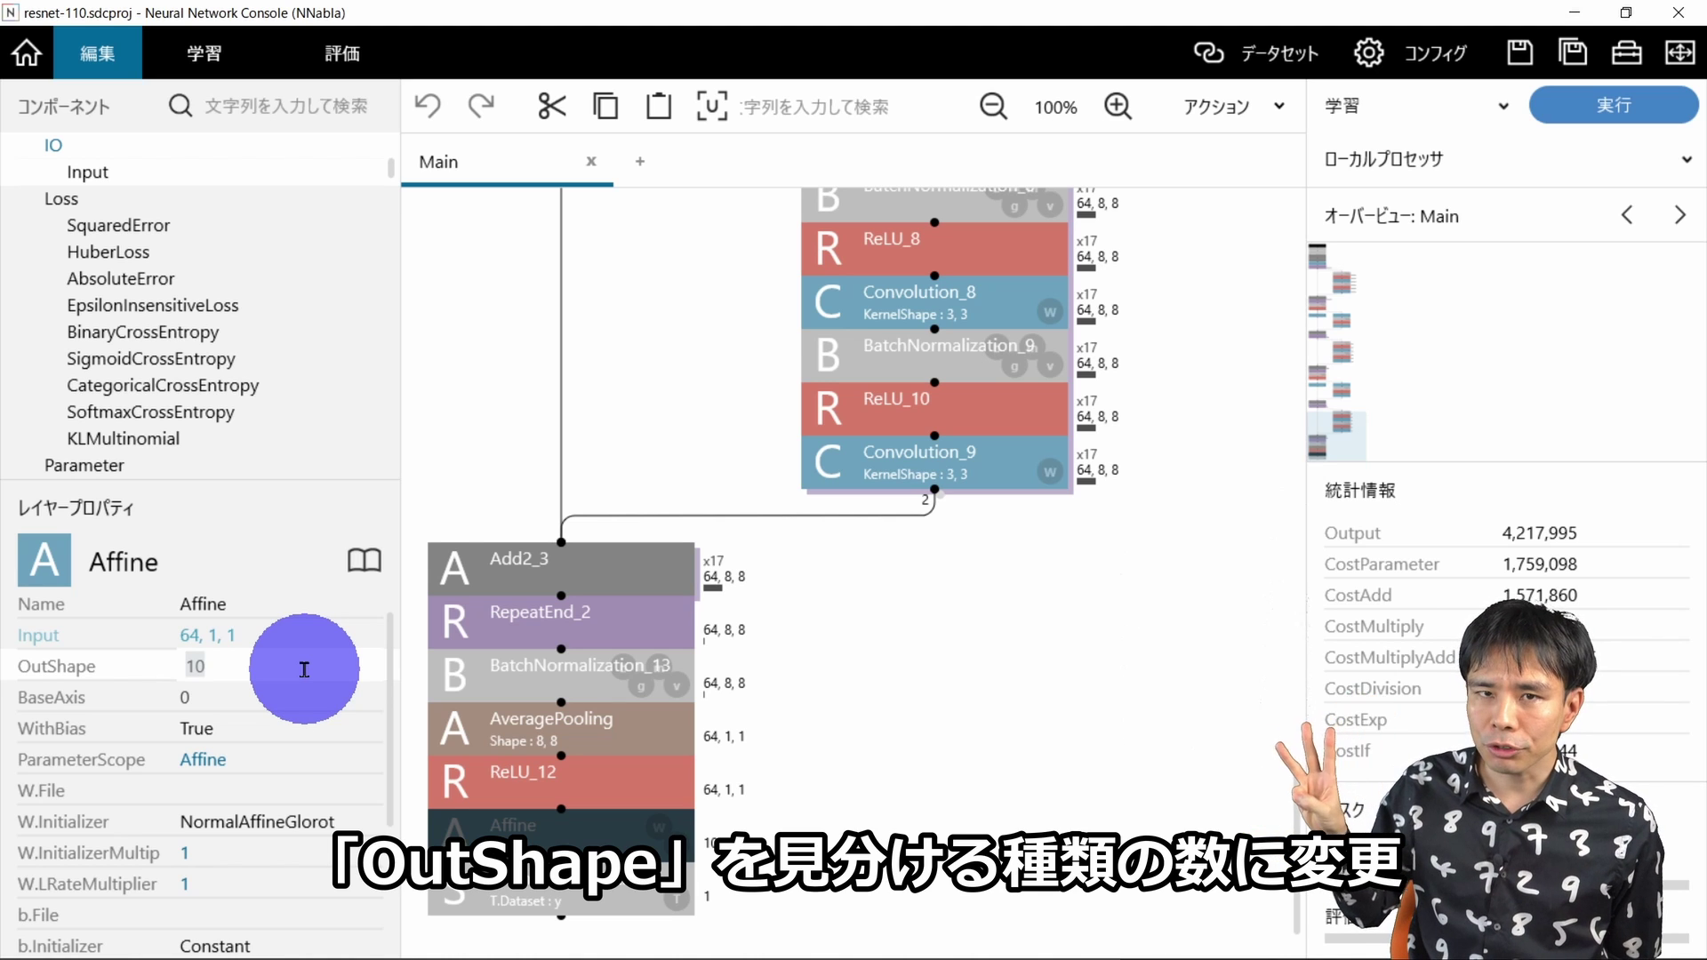
text(3)
key(Return)
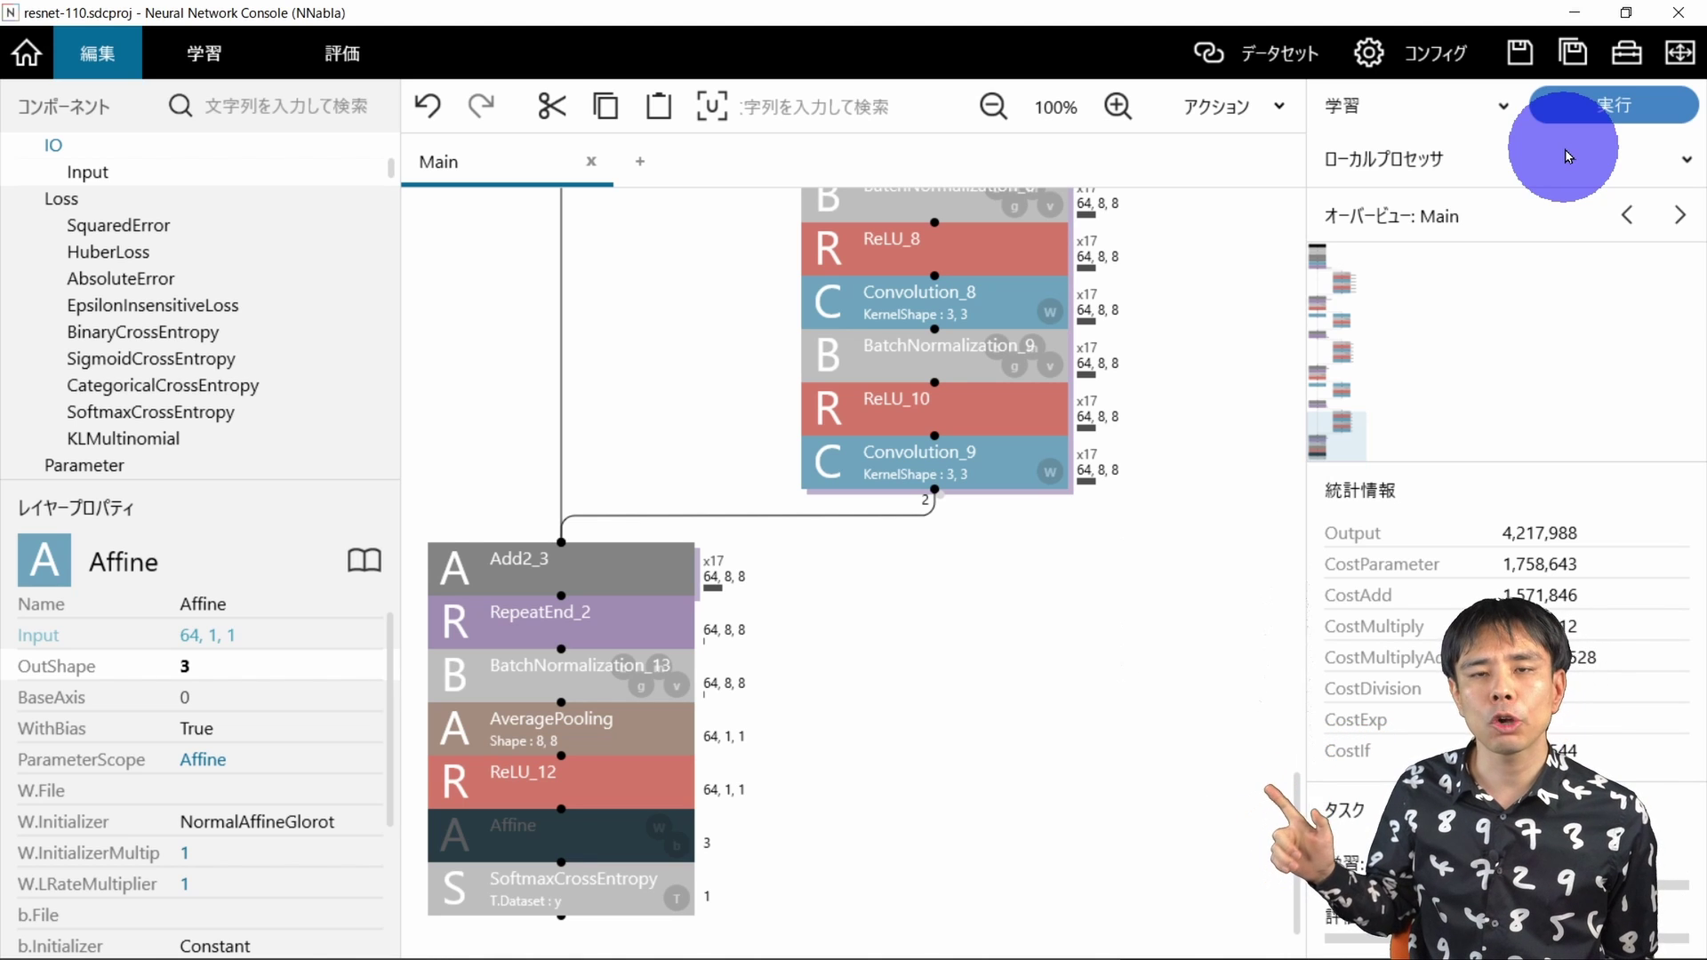
- Review the Training and Validation dataset assignments, the Global Config batch size and the Affine layer's OutShape
click(1256, 54)
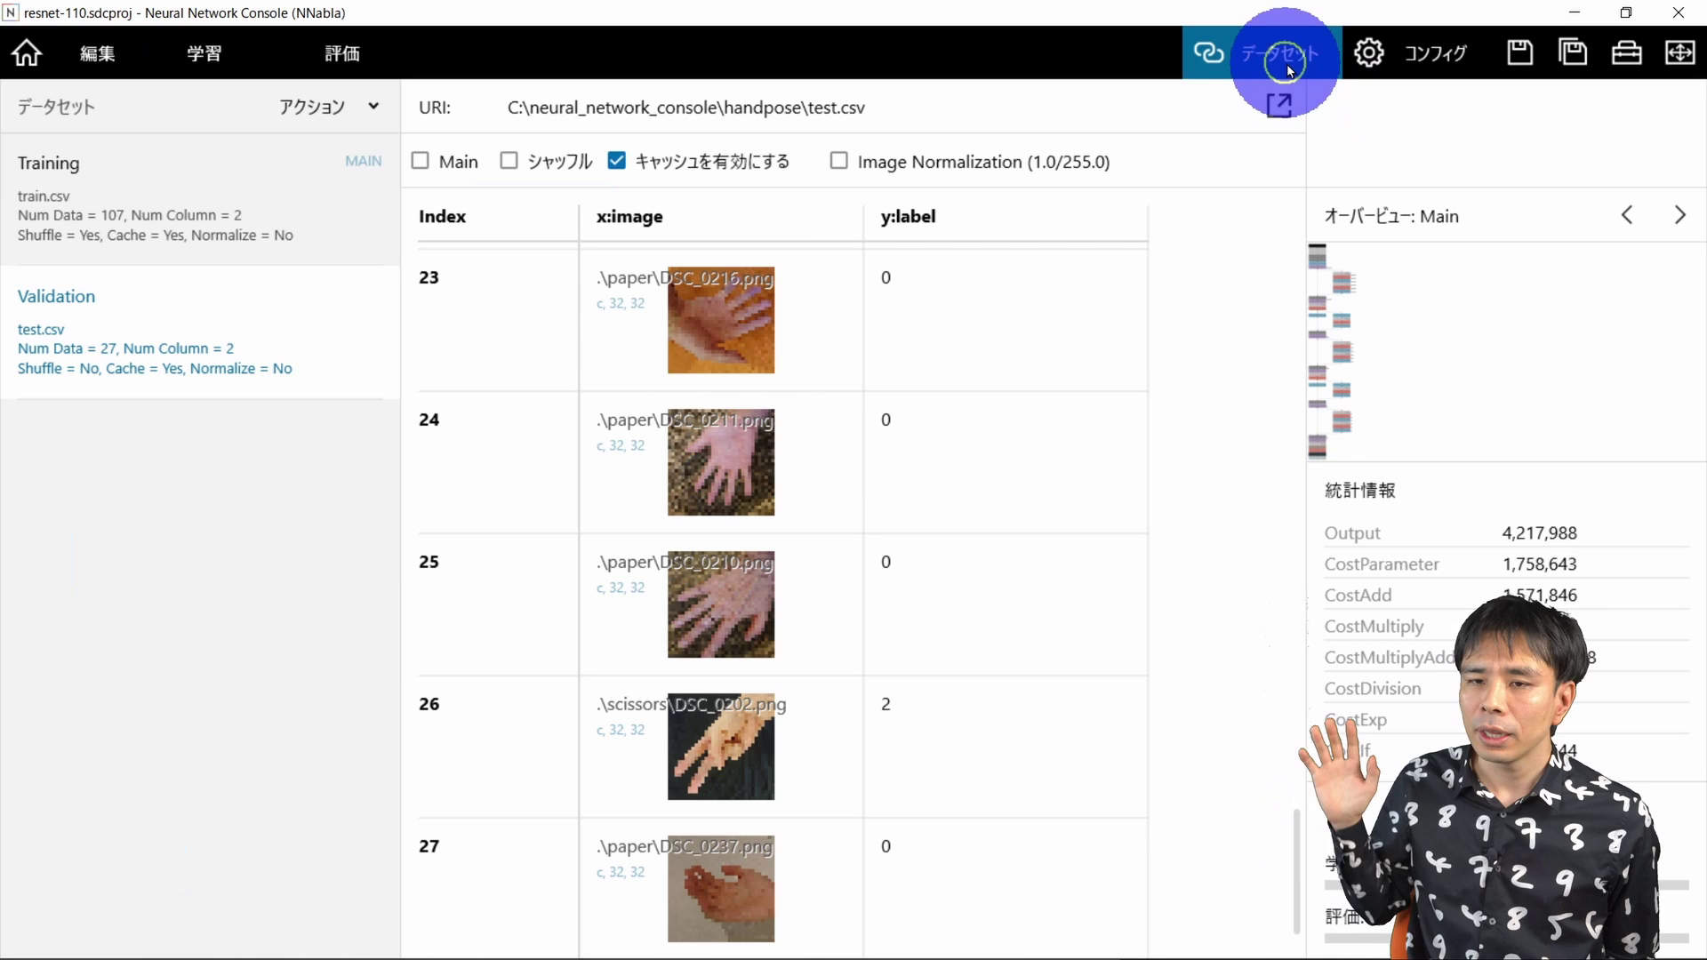
click(258, 218)
click(254, 322)
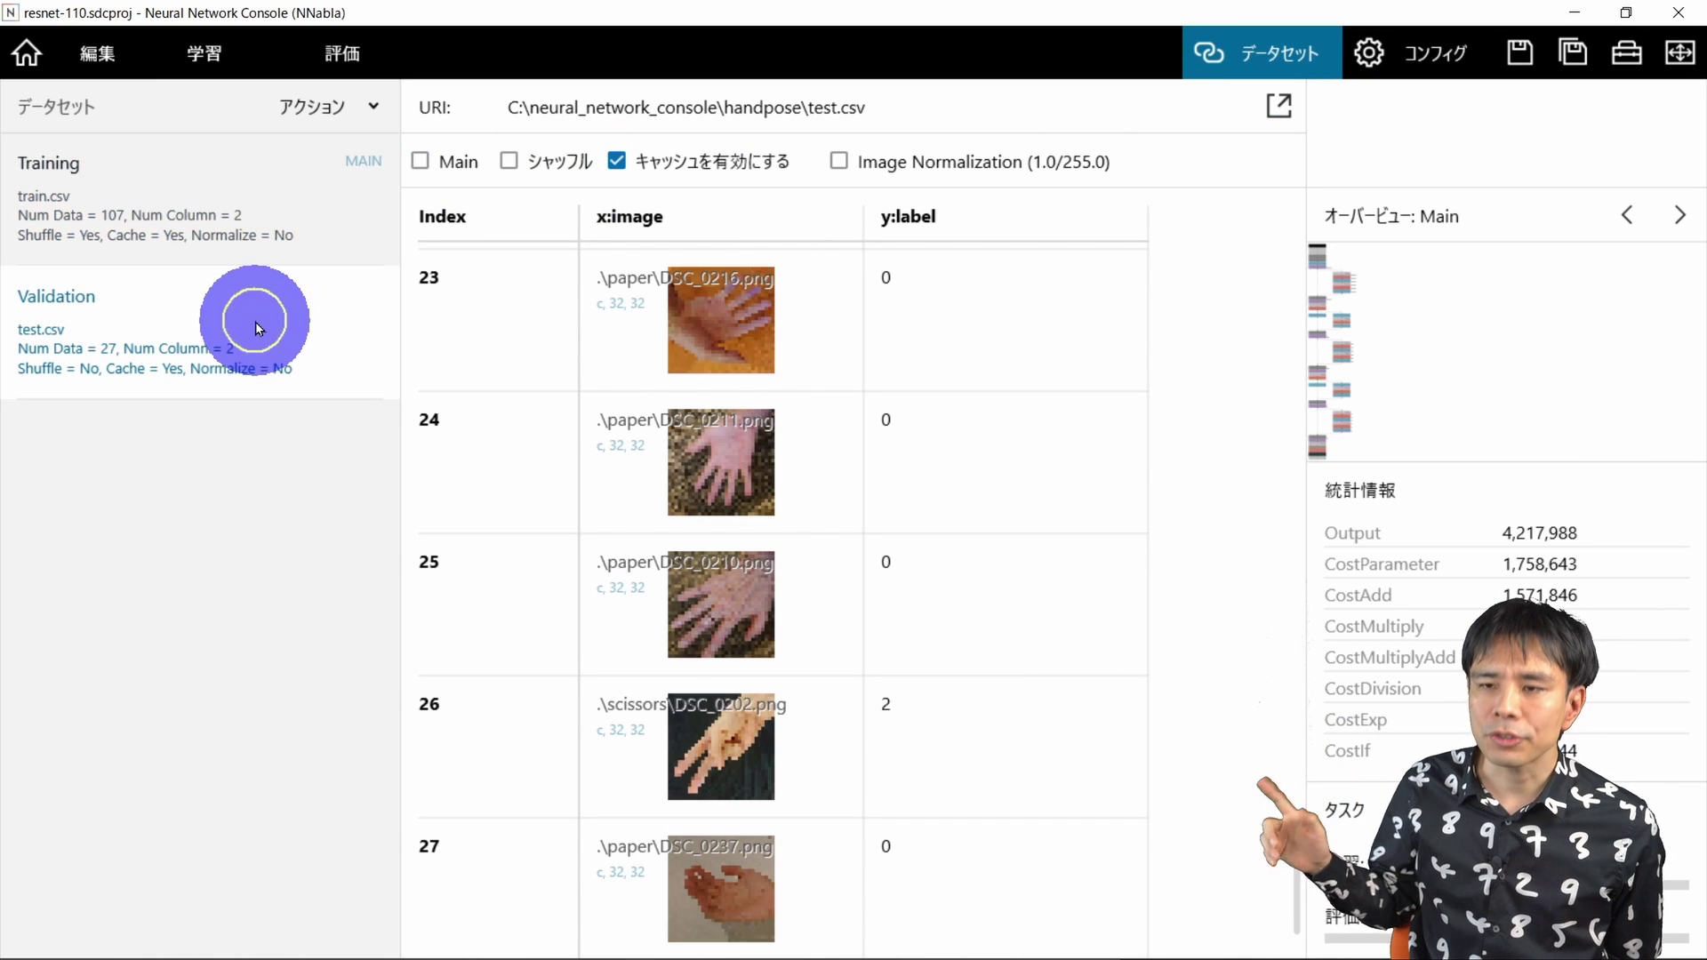
click(1414, 54)
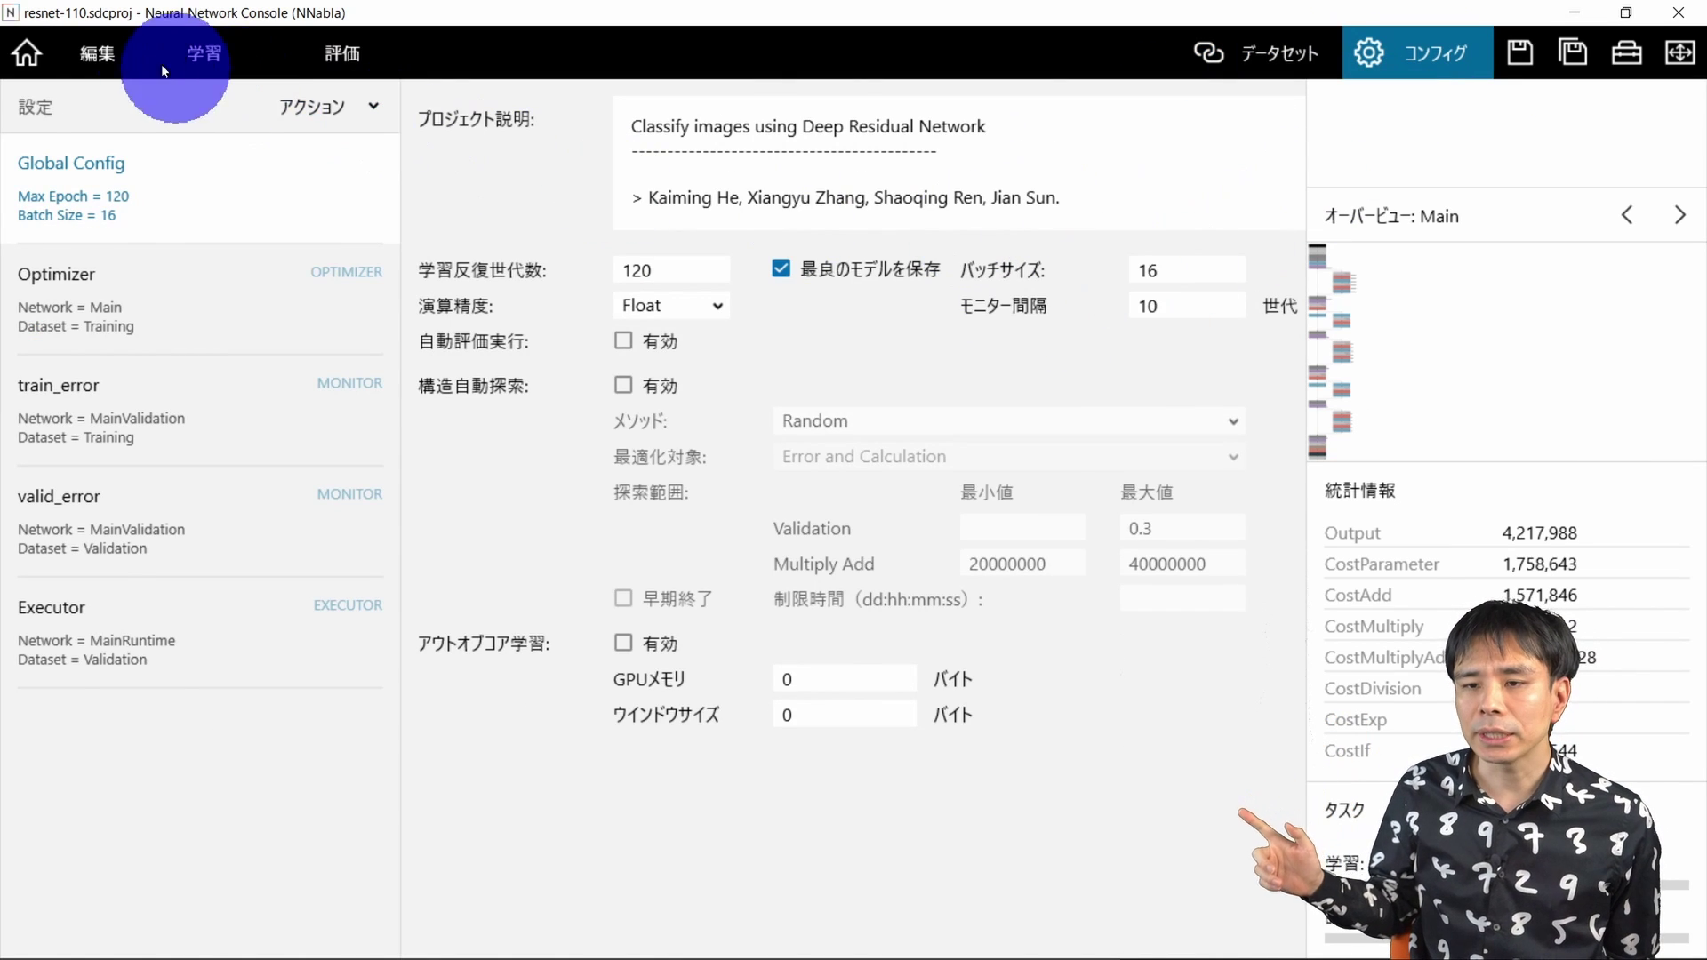
click(97, 53)
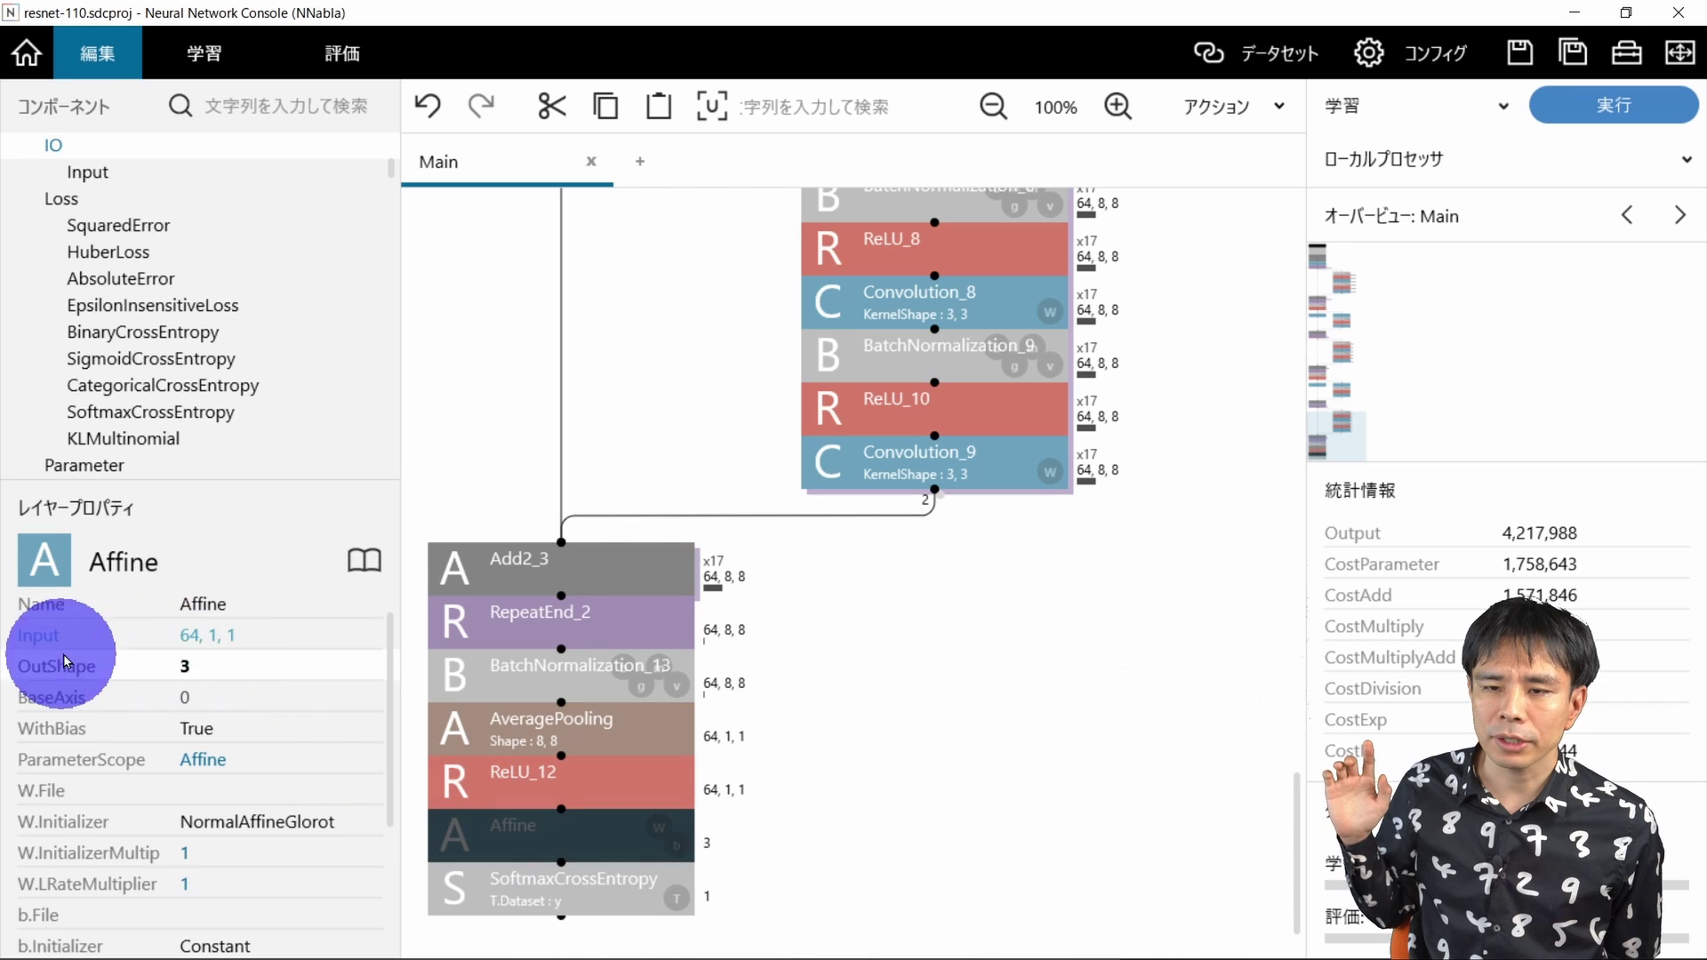